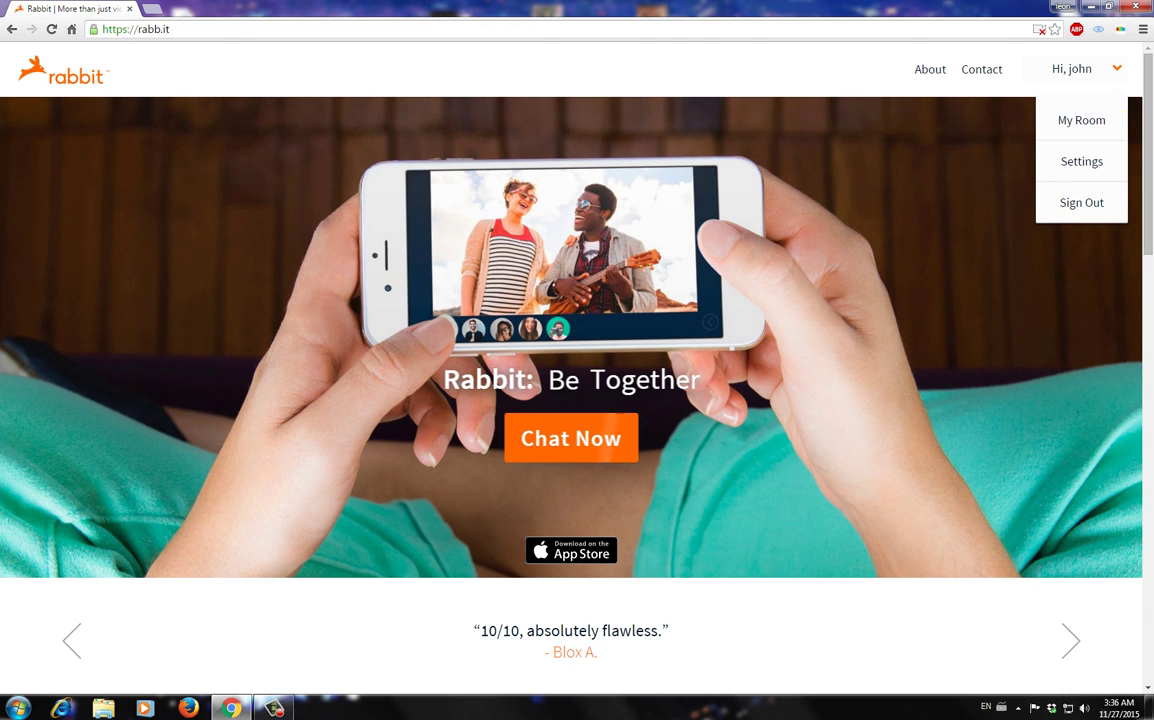
- Choose My Room from the account dropdown to enter your personal Rabbit room
left_click(1081, 120)
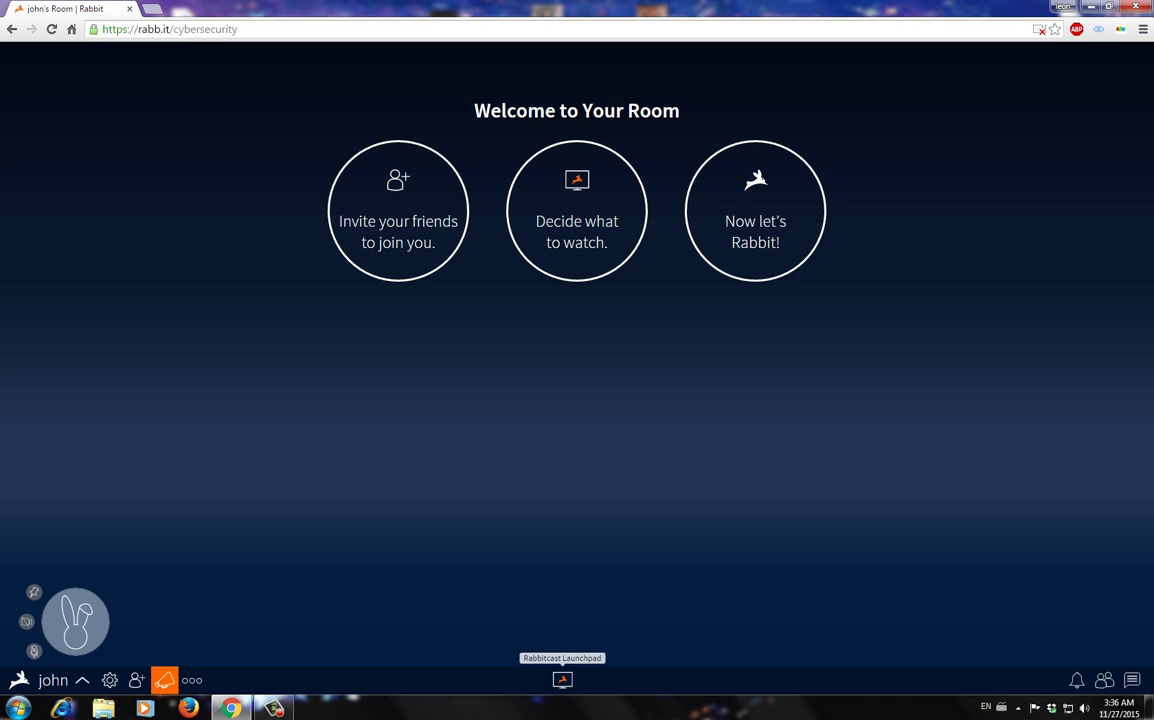
- Start a Rabbitcast cloud browser session on google.com from the Launchpad
left_click(562, 680)
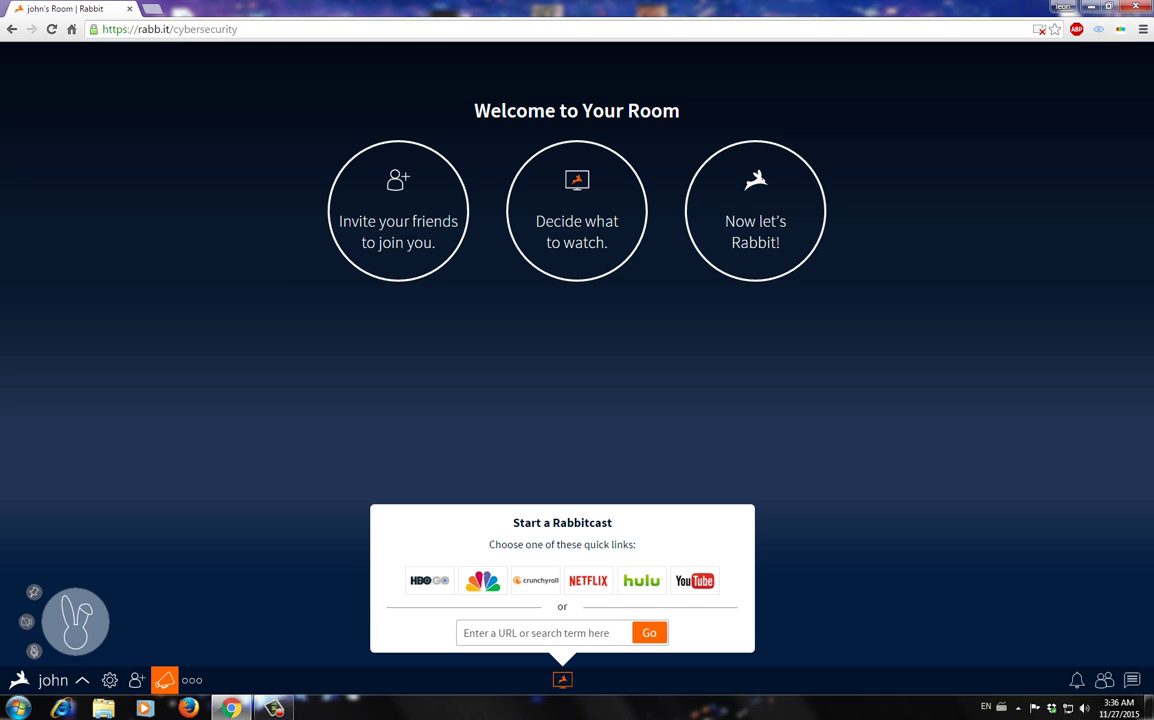
type("google")
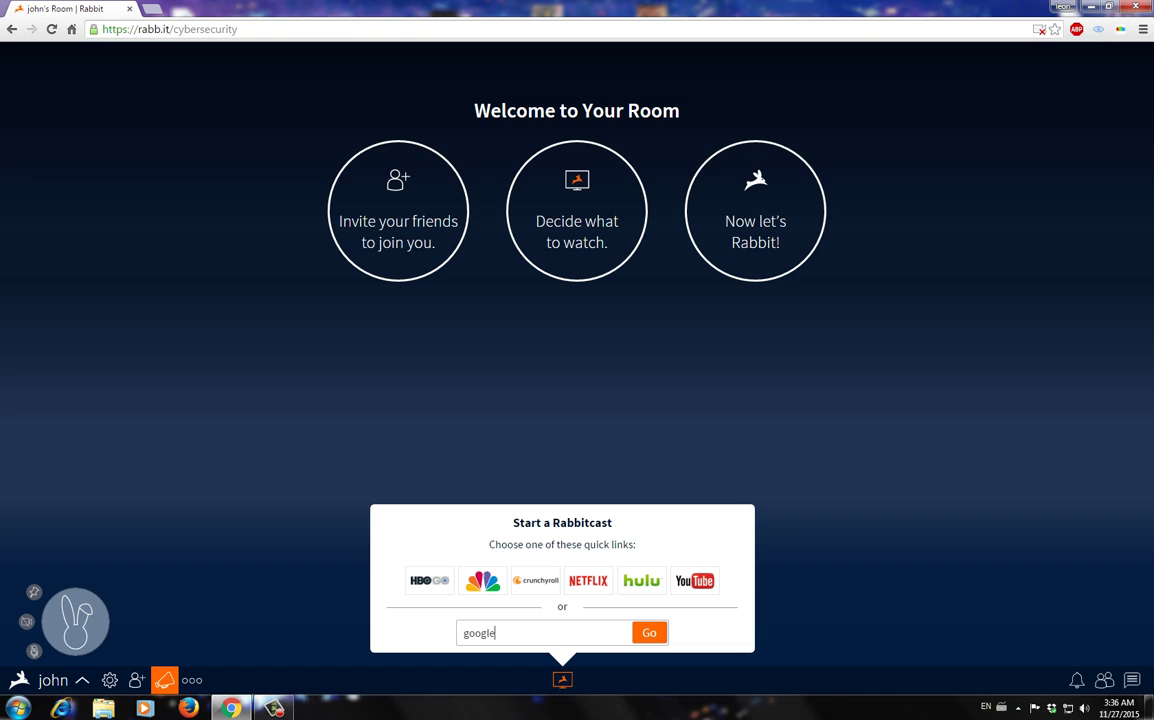
type(".co")
key("Return")
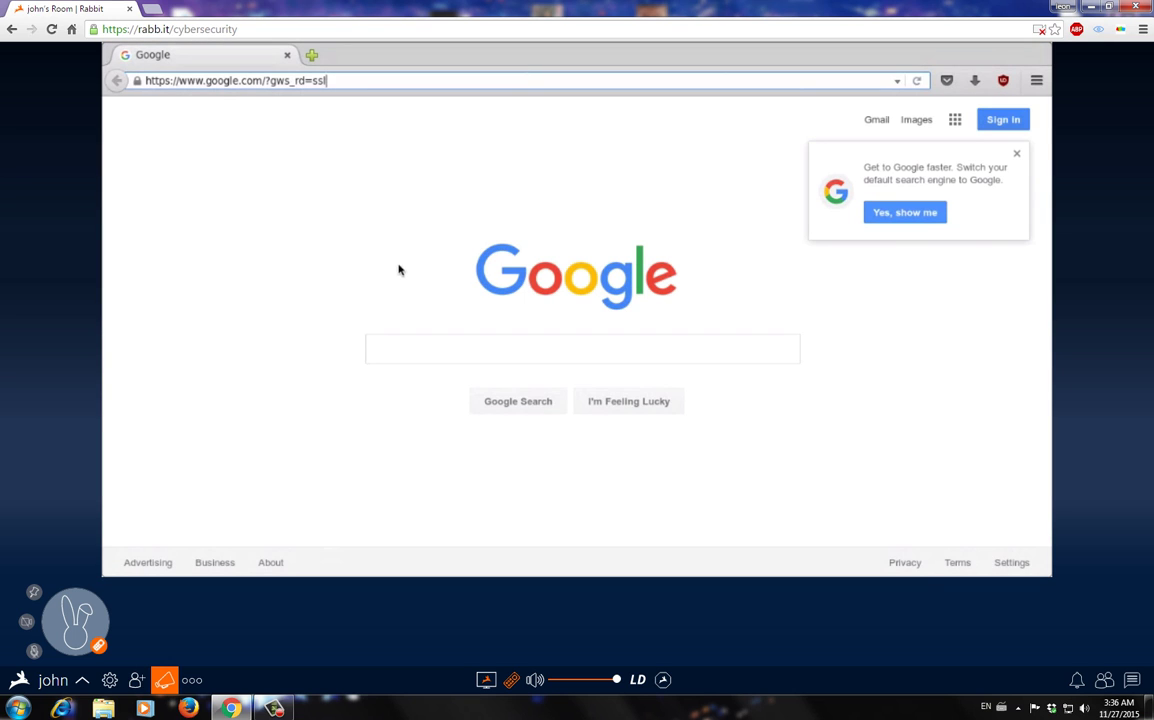
- Dismiss the Google popup and enter 'speedtest' in the Google search box
left_click(1014, 156)
left_click(426, 351)
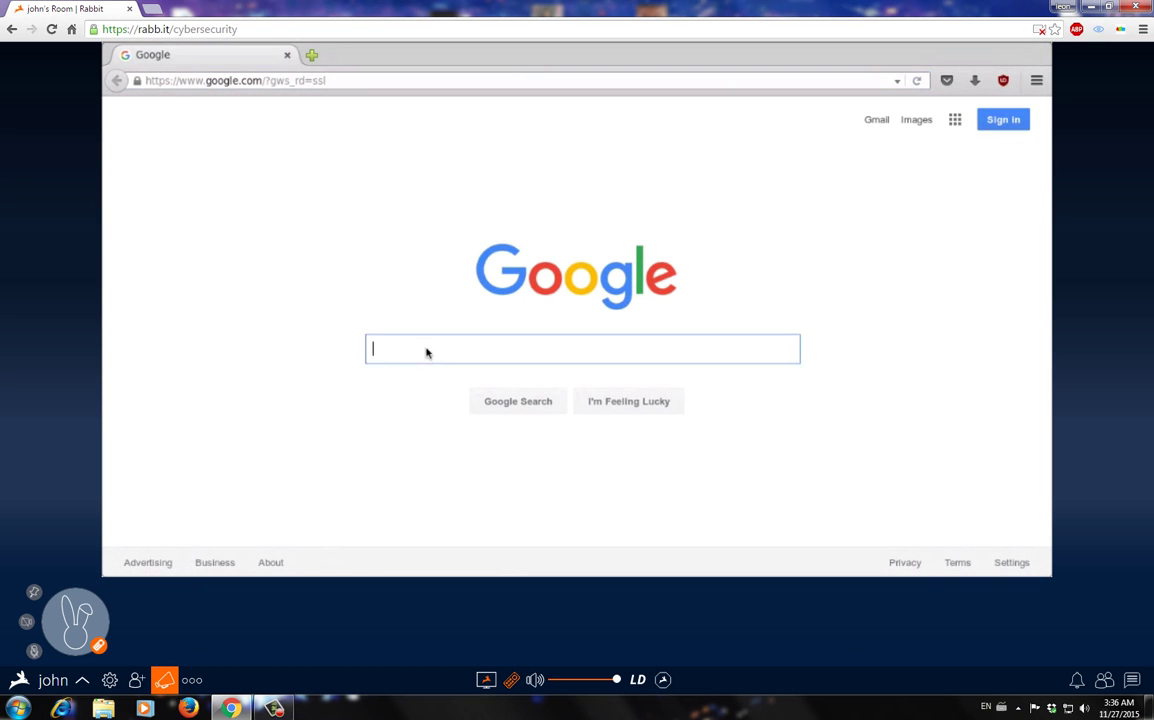
type("sp")
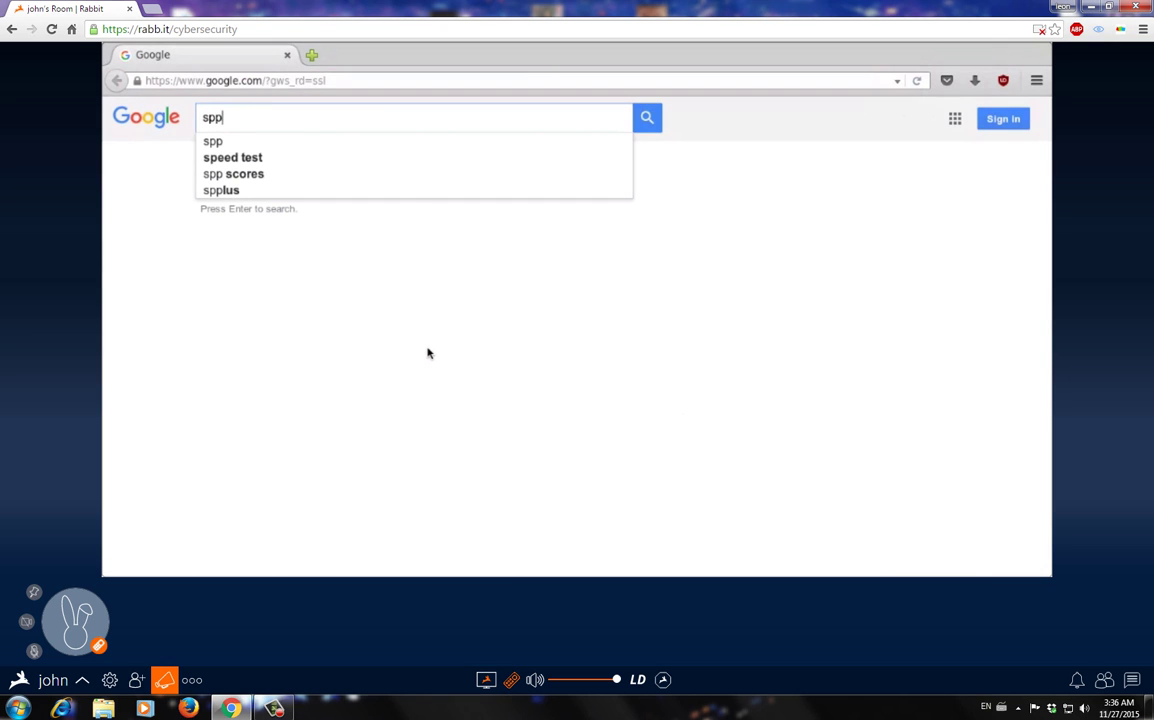
type("eed")
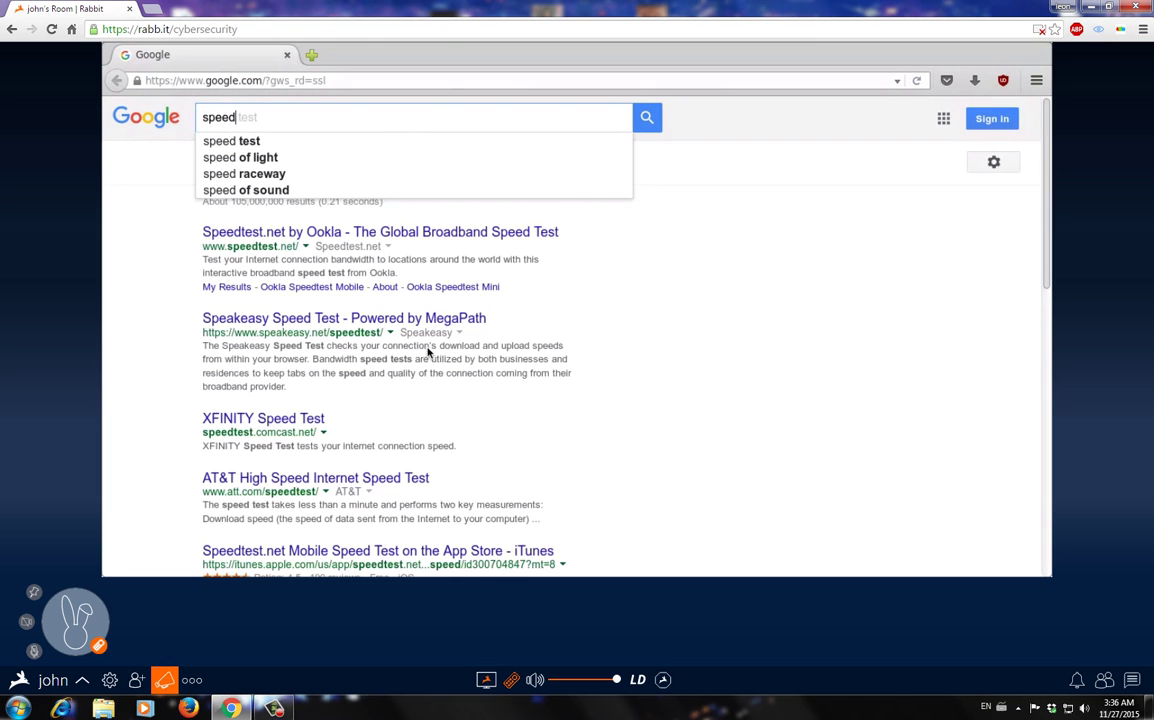
type("test")
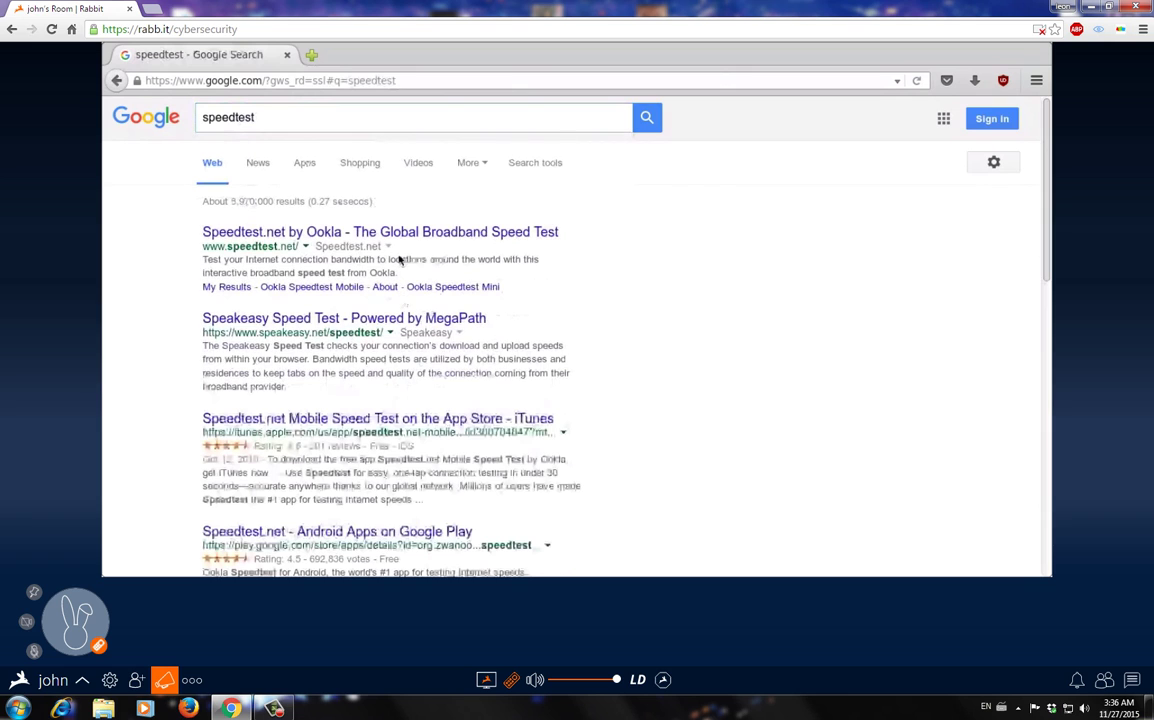
- Open the Speedtest.net by Ookla result and run the test on the Sugar Hill, GA server
left_click(399, 233)
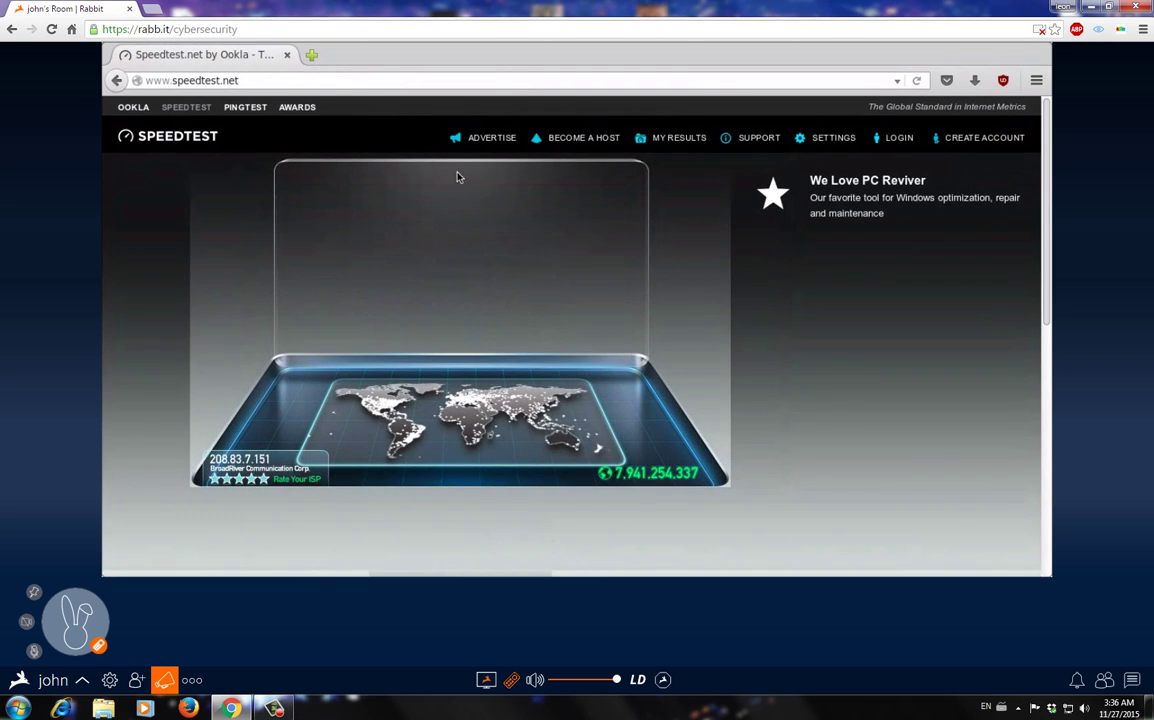
left_click(462, 261)
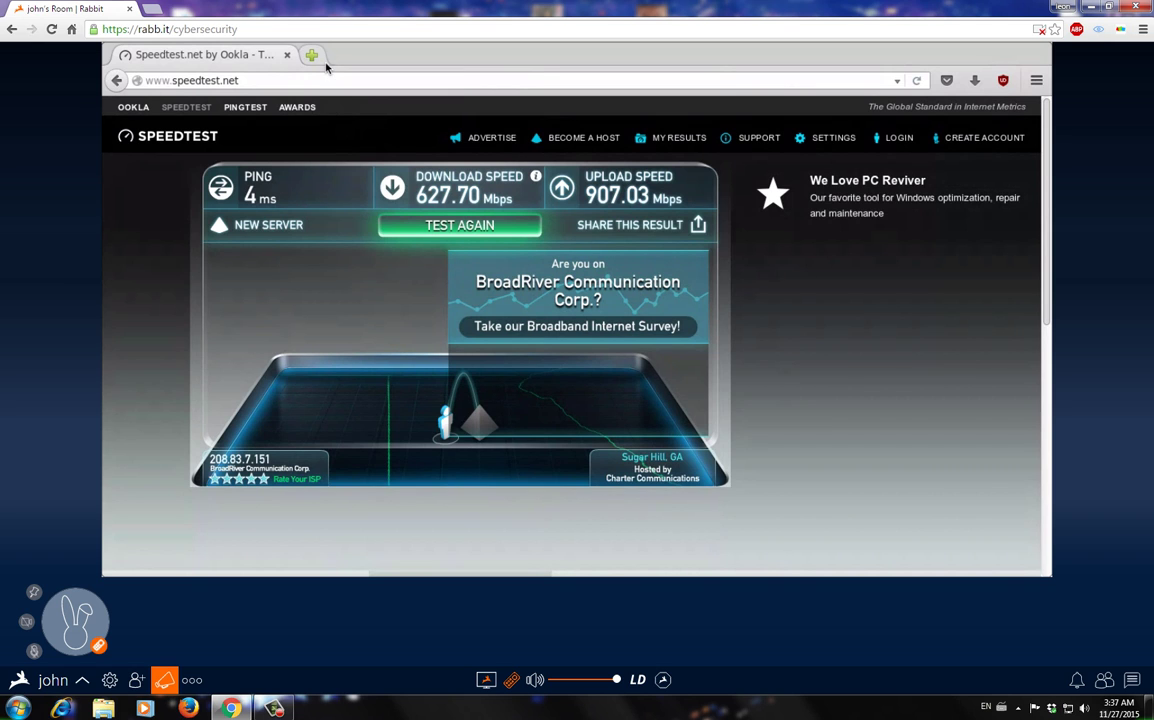
- Open the Dropbox website in a new browser tab via a 'dropbox' search
left_click(322, 62)
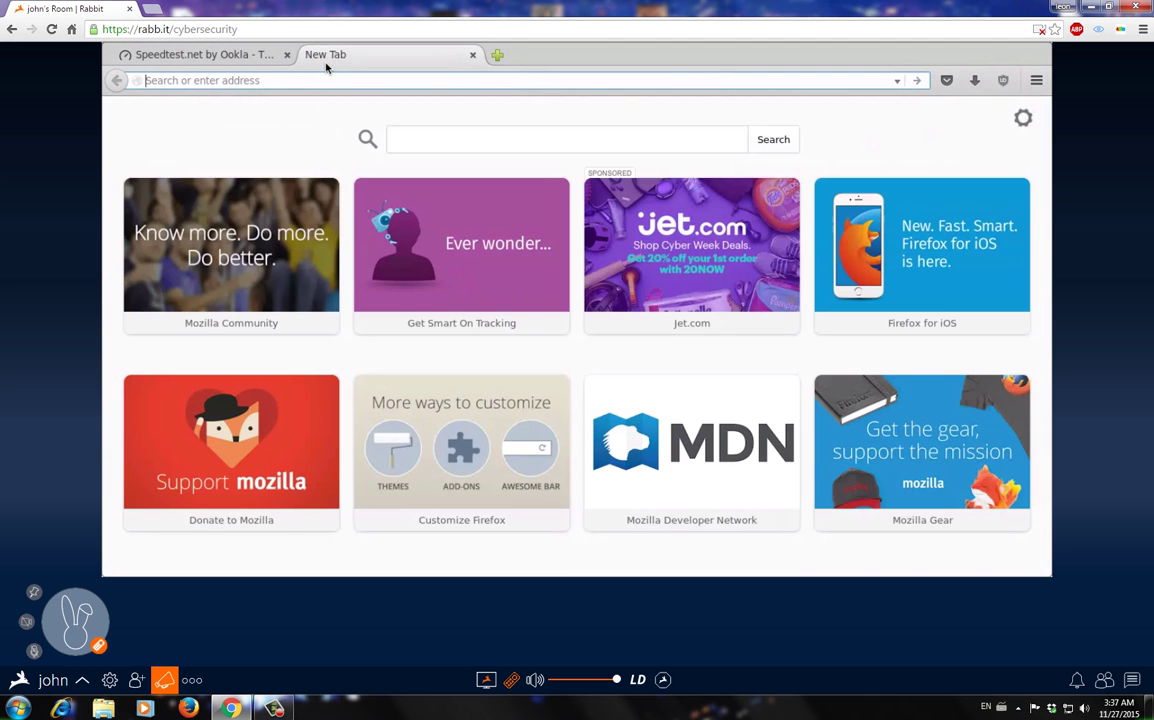
type("drobox")
key("Return")
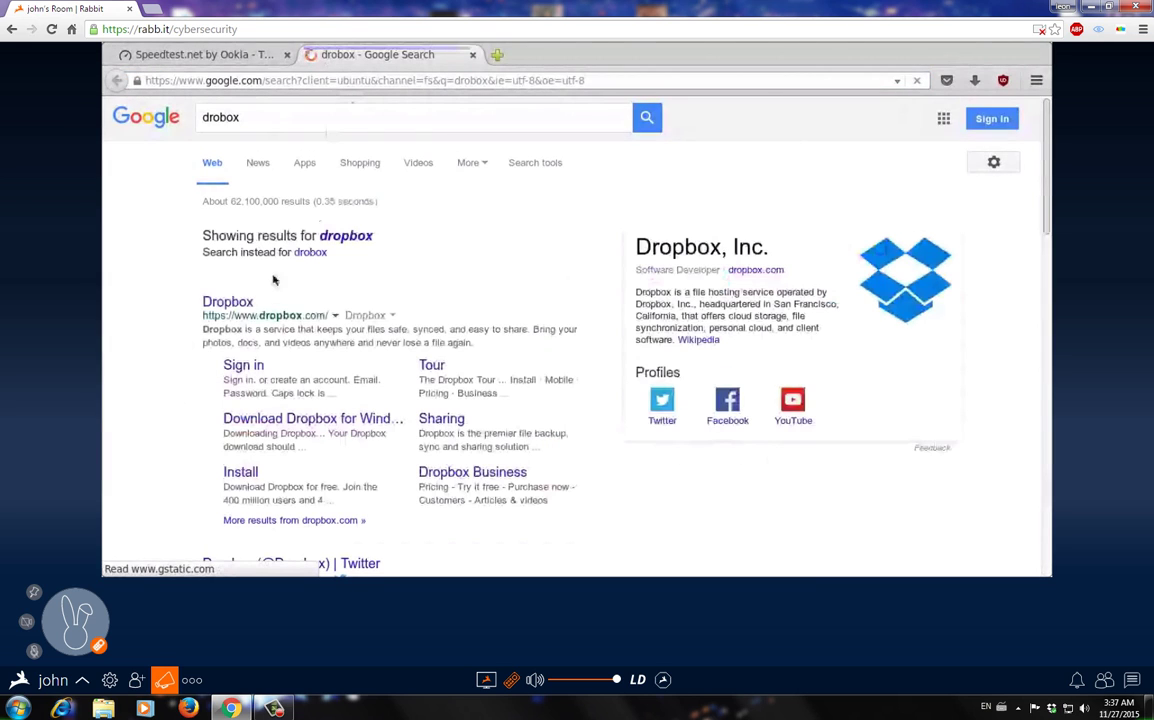
left_click(237, 310)
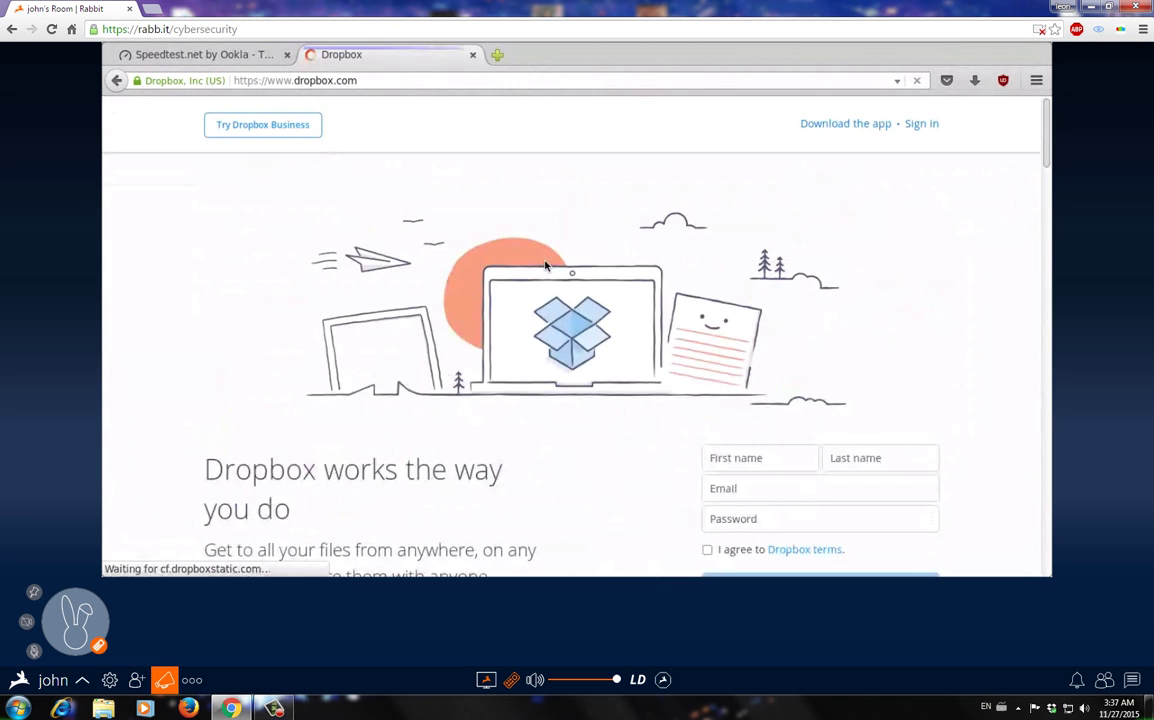
- Sign in to Dropbox with the saved credentials
left_click(925, 125)
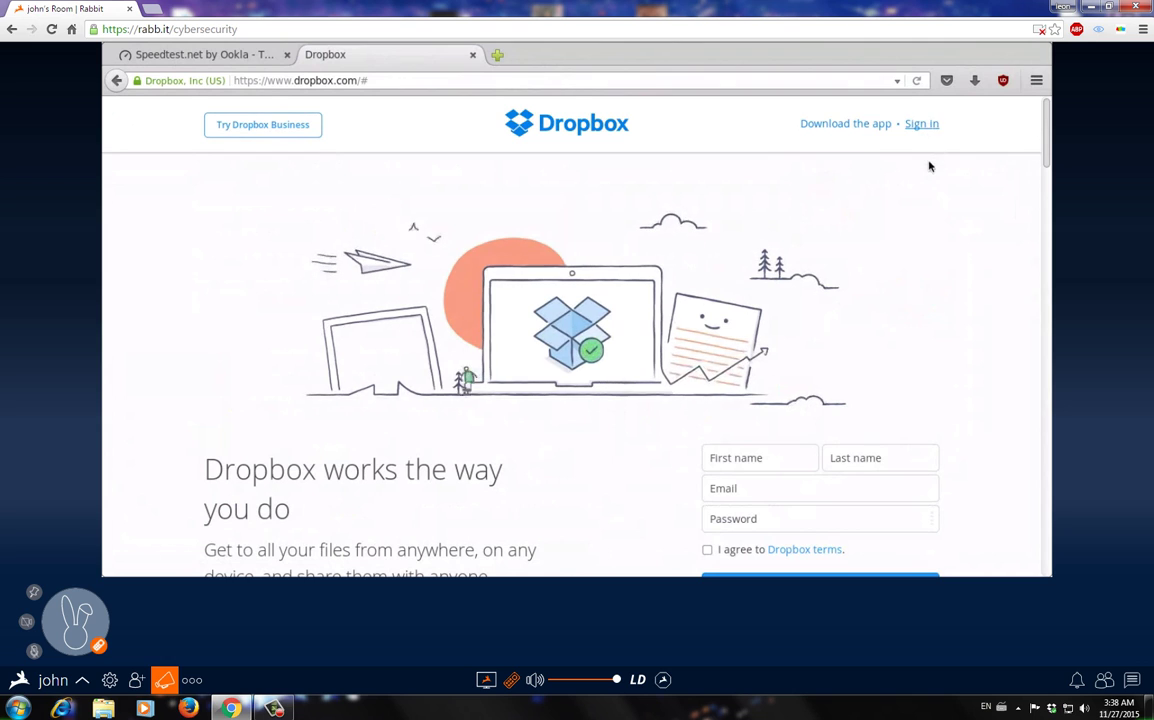
left_click(923, 125)
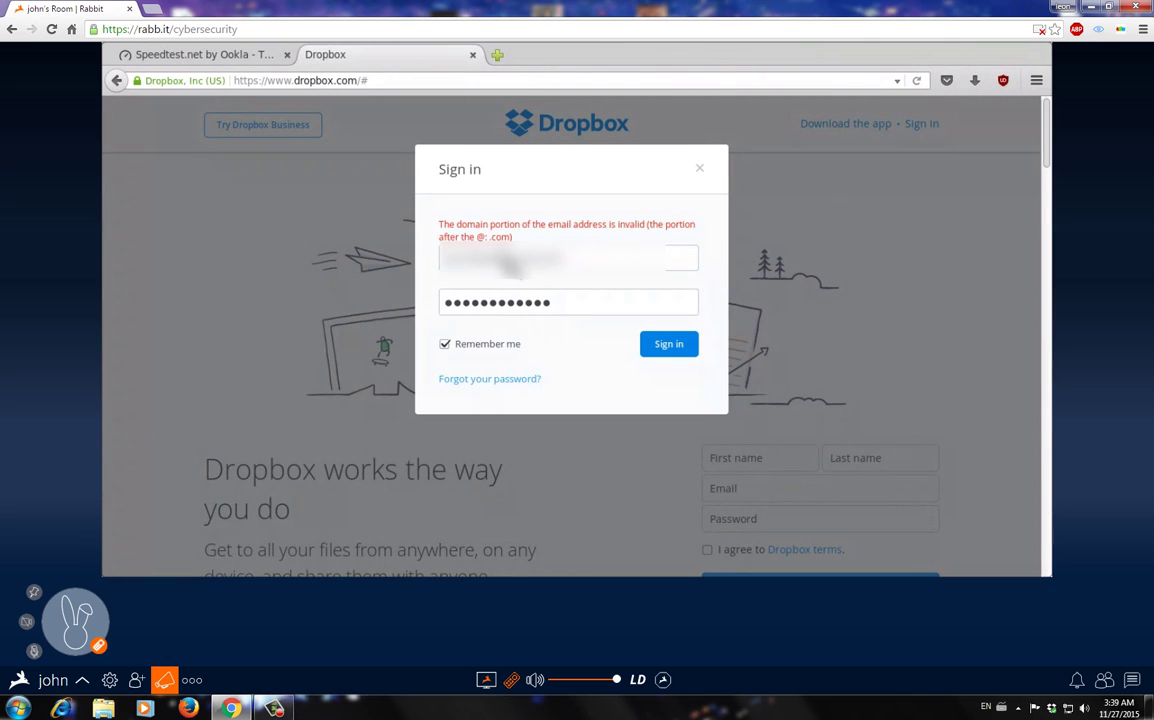
left_click(665, 350)
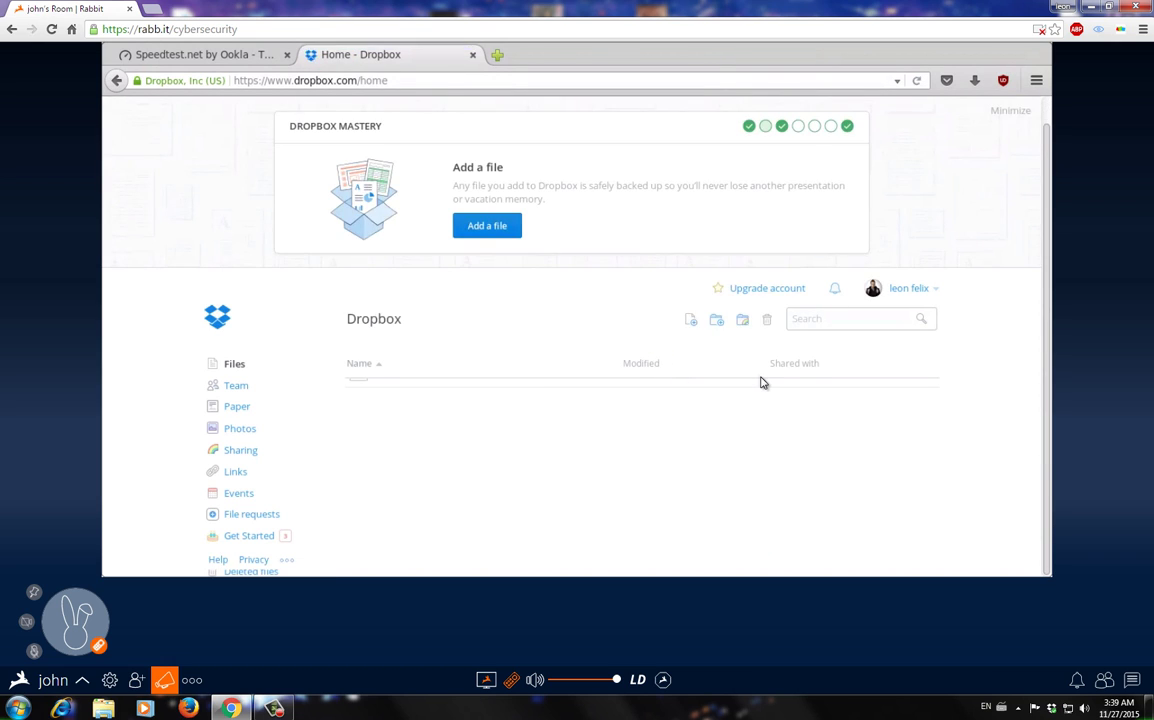
- In the Speedtest tab, search 'download google chrome' and open the Chrome Browser page
left_click(245, 57)
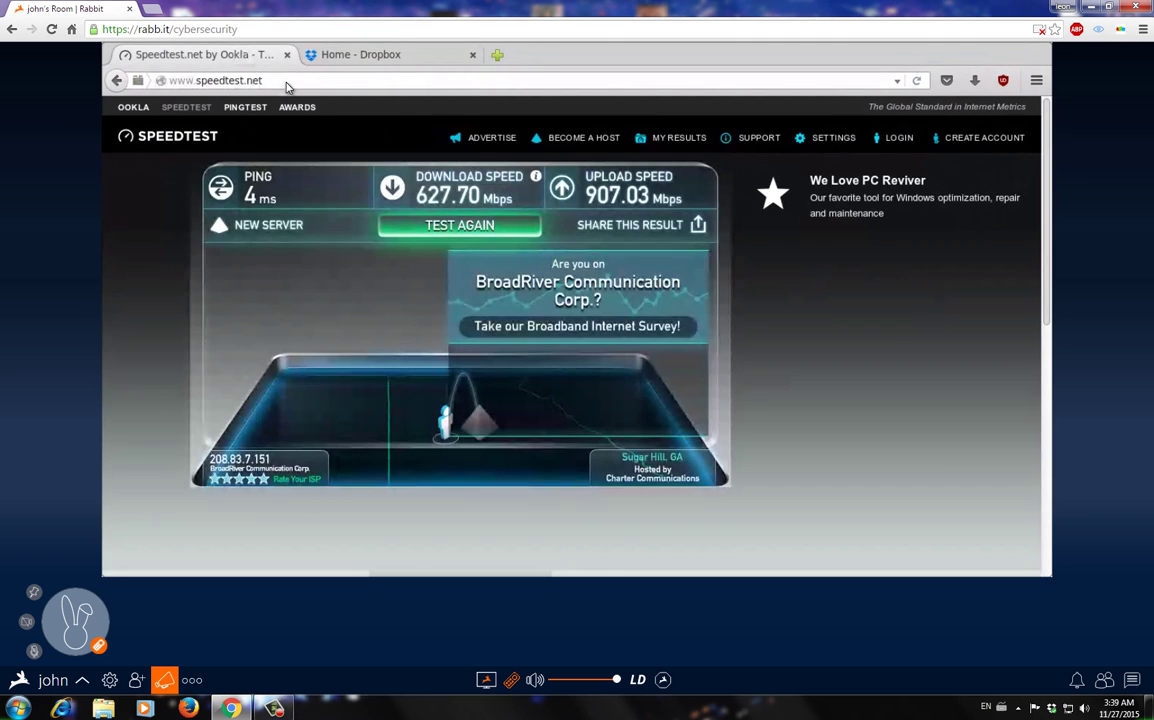
left_click(258, 79)
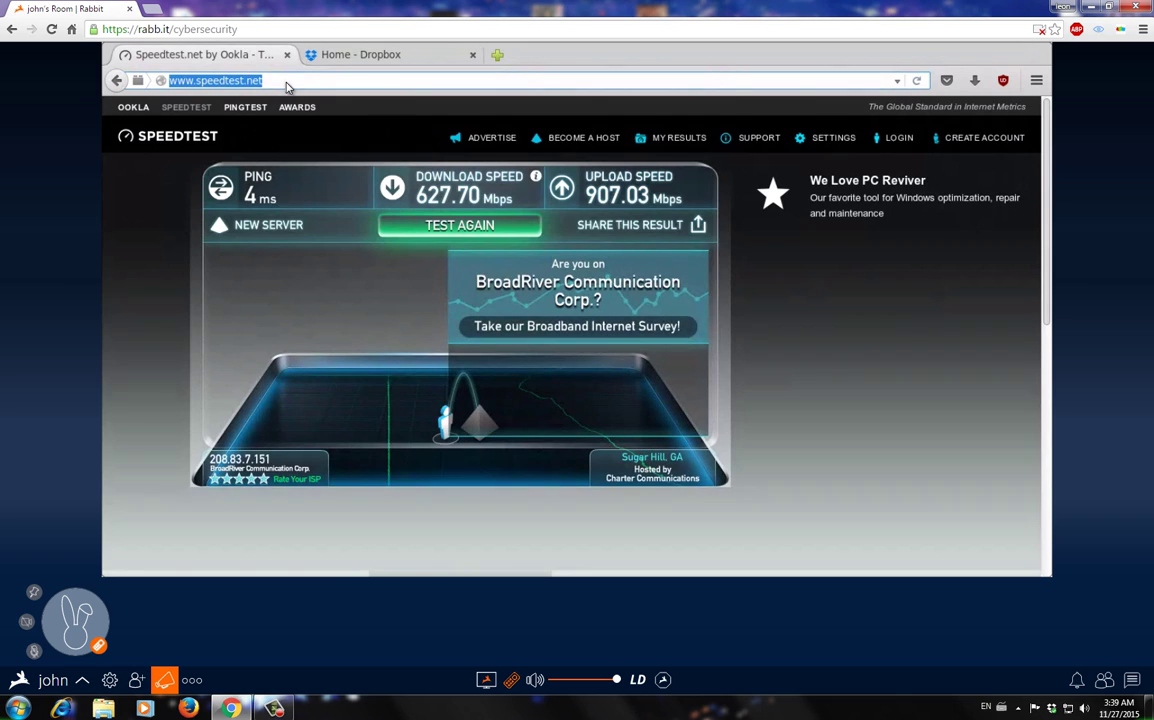
type("download google")
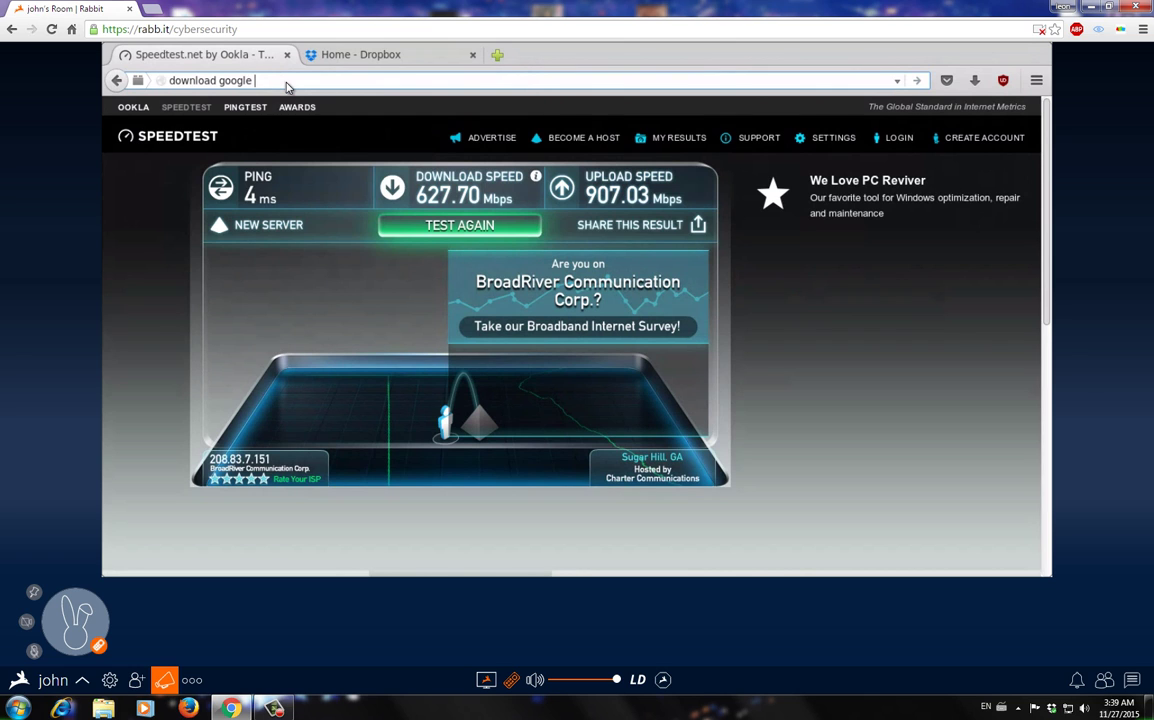
type("chrome")
key("Return")
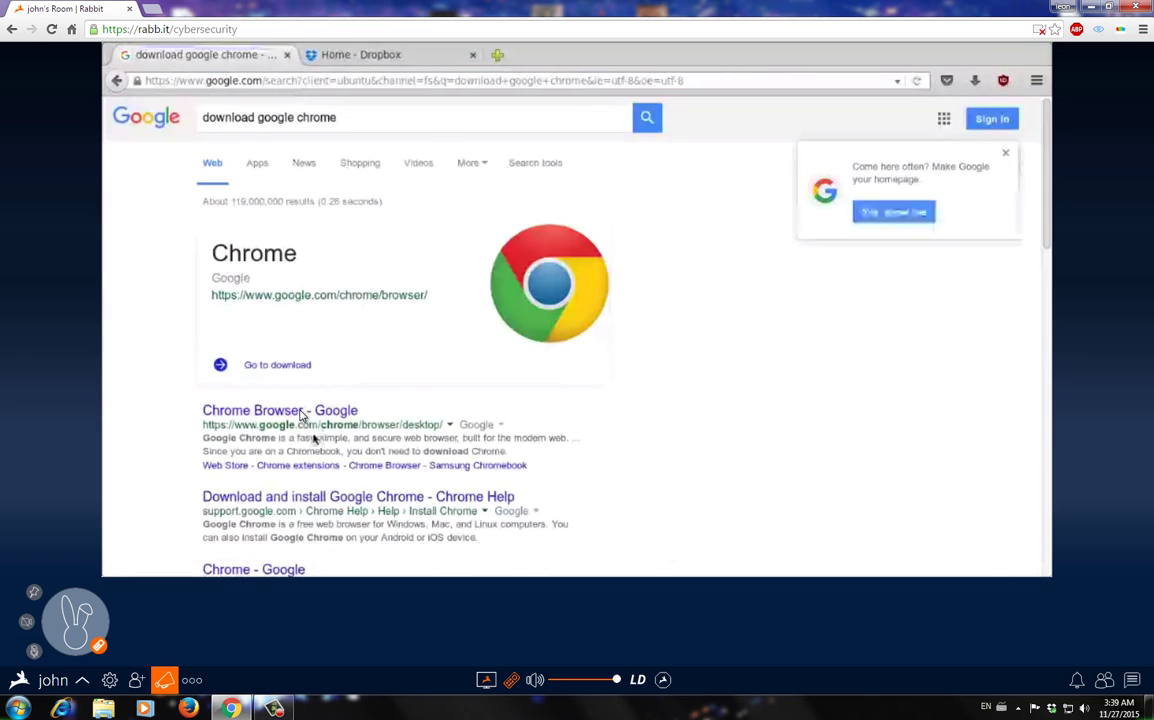
left_click(303, 411)
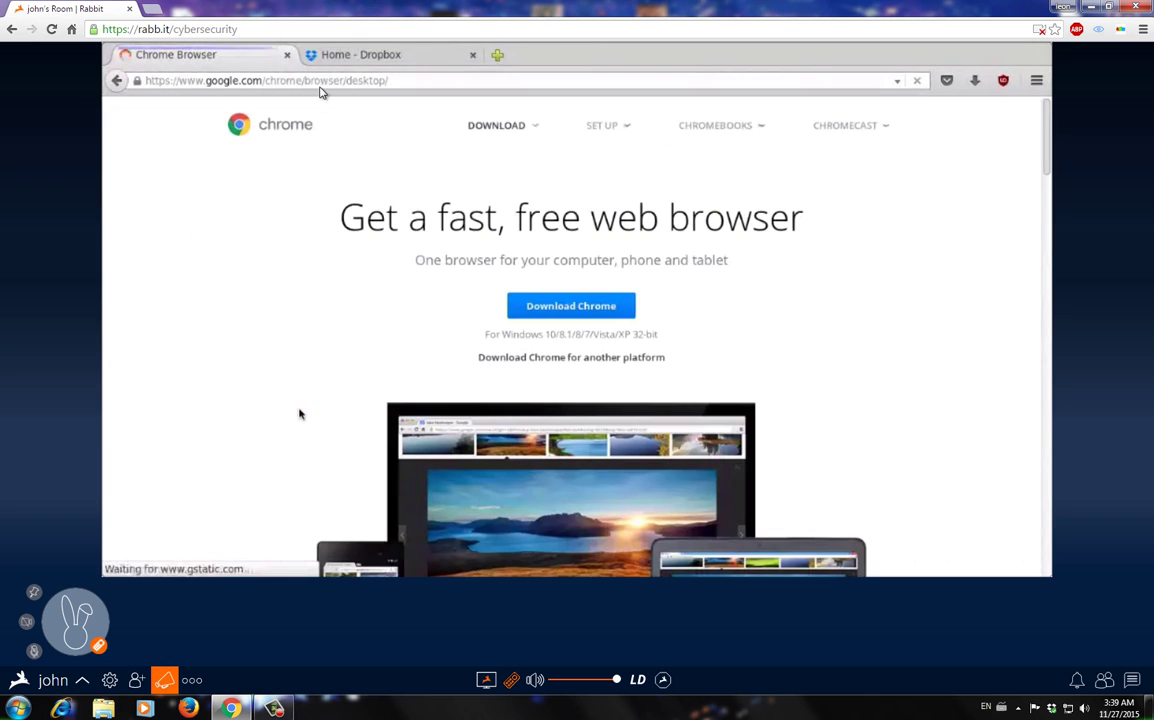
- Download ChromeSetup.exe via Download Chrome and Accept and Install, saving the file
left_click(306, 82)
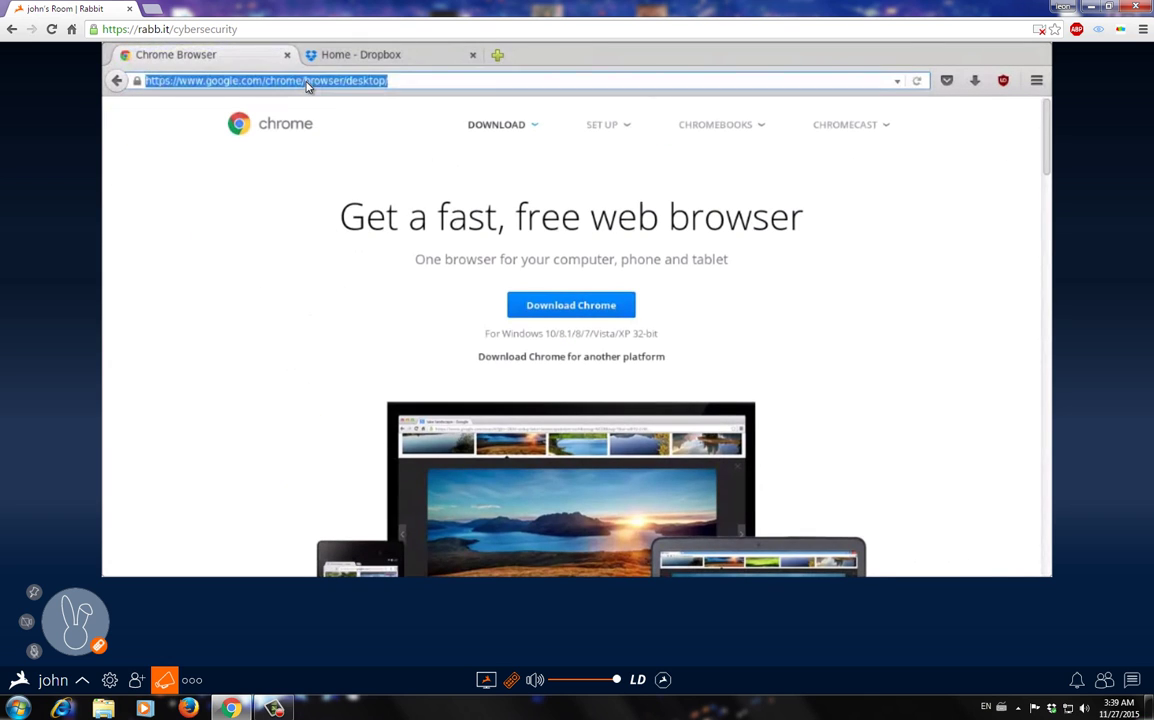
left_click(571, 305)
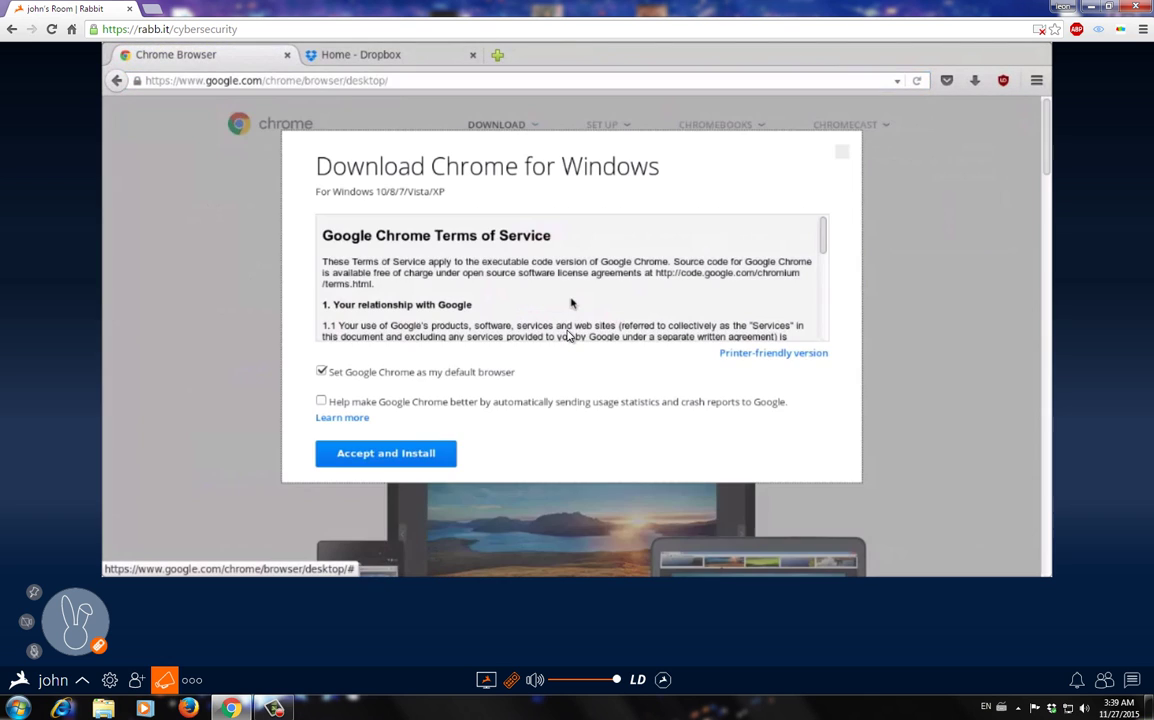
left_click(400, 456)
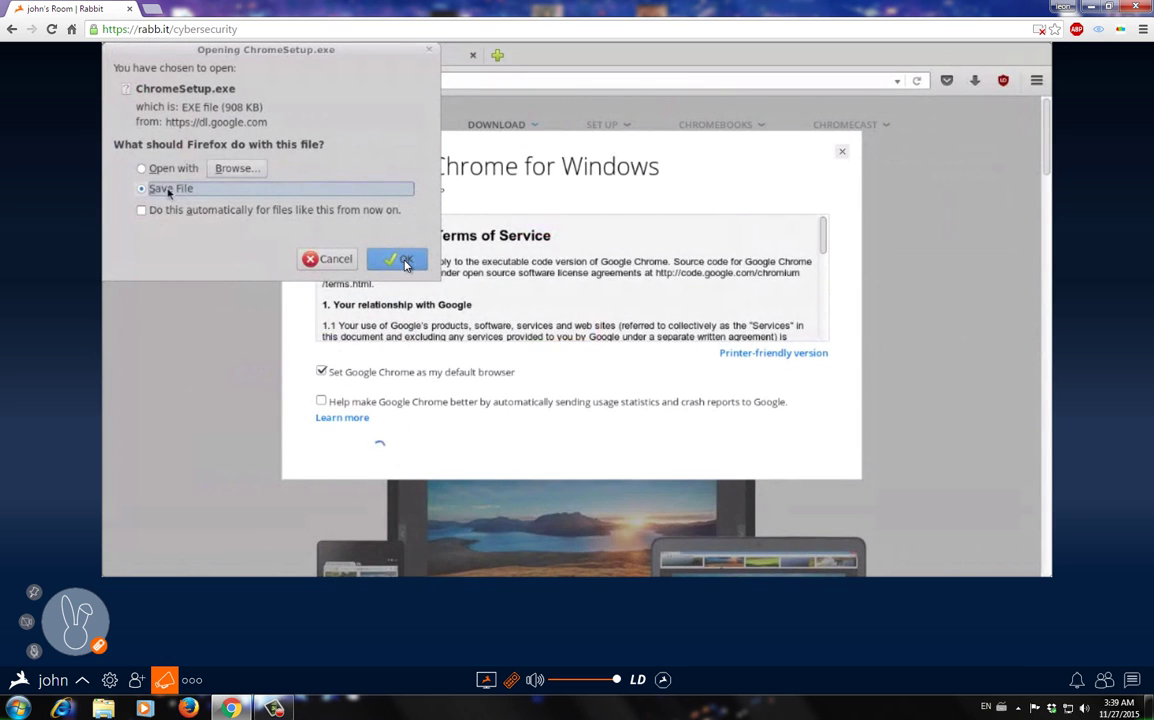
left_click(403, 260)
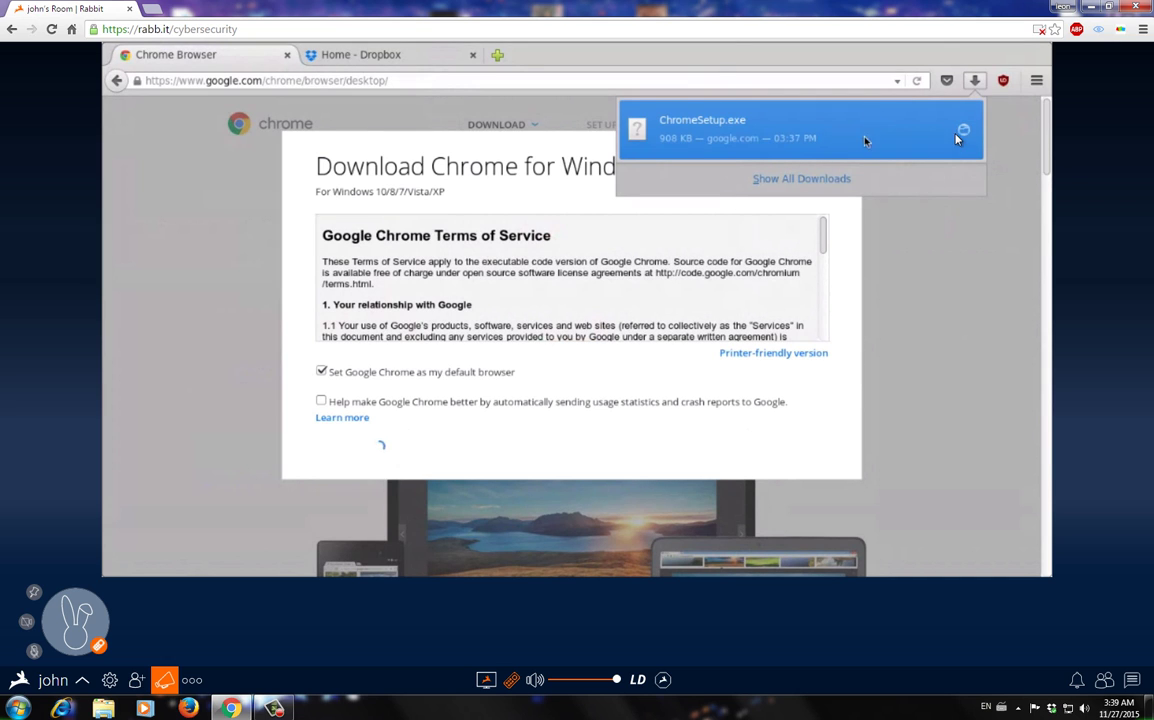
left_click(955, 140)
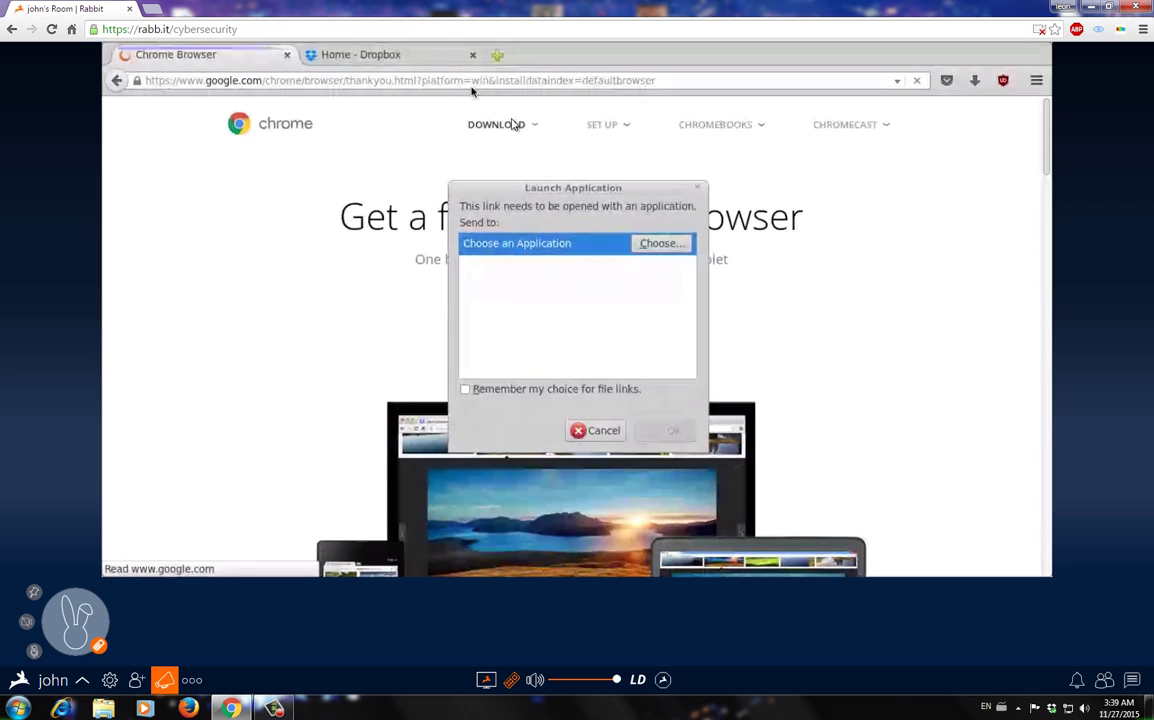
left_click(597, 430)
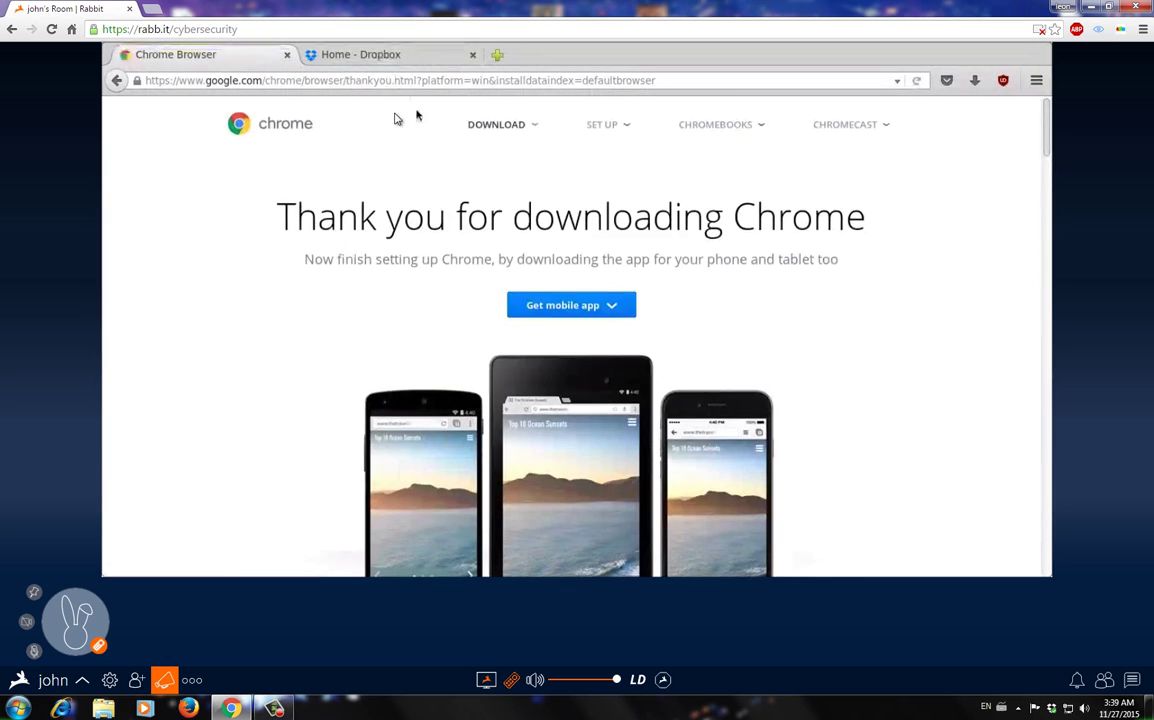
- In the Dropbox tab, upload ChromeSetup.exe from rabbit > Downloads using Add a file
left_click(358, 56)
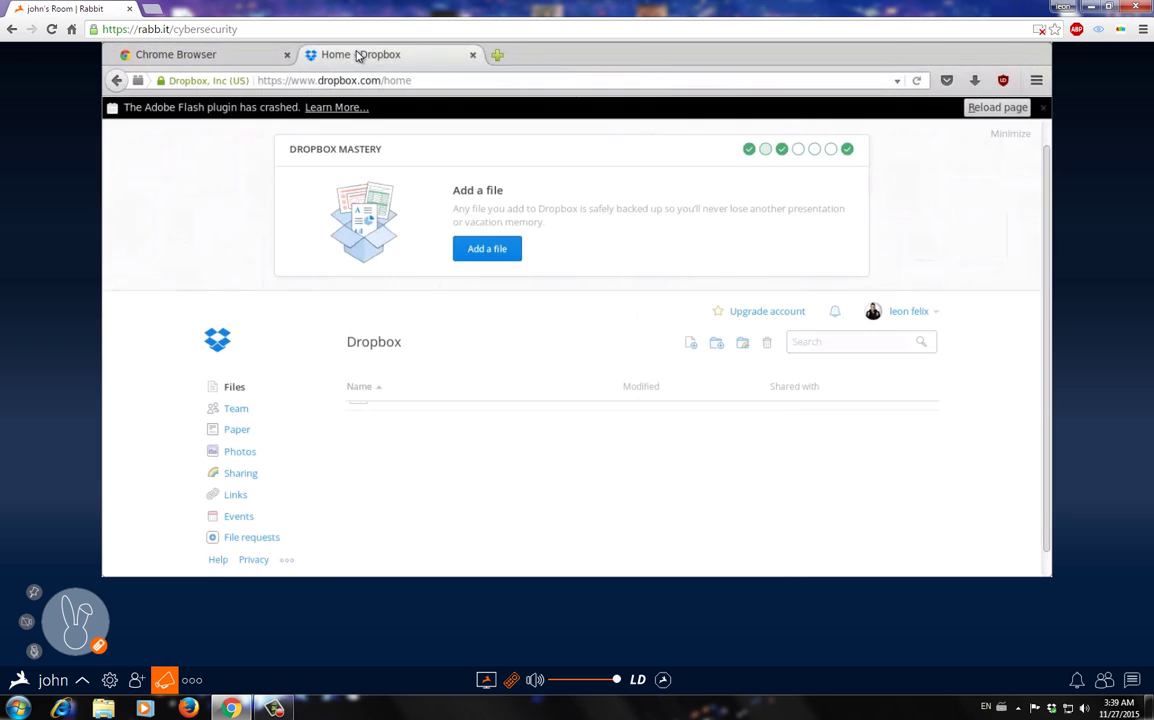
left_click(486, 249)
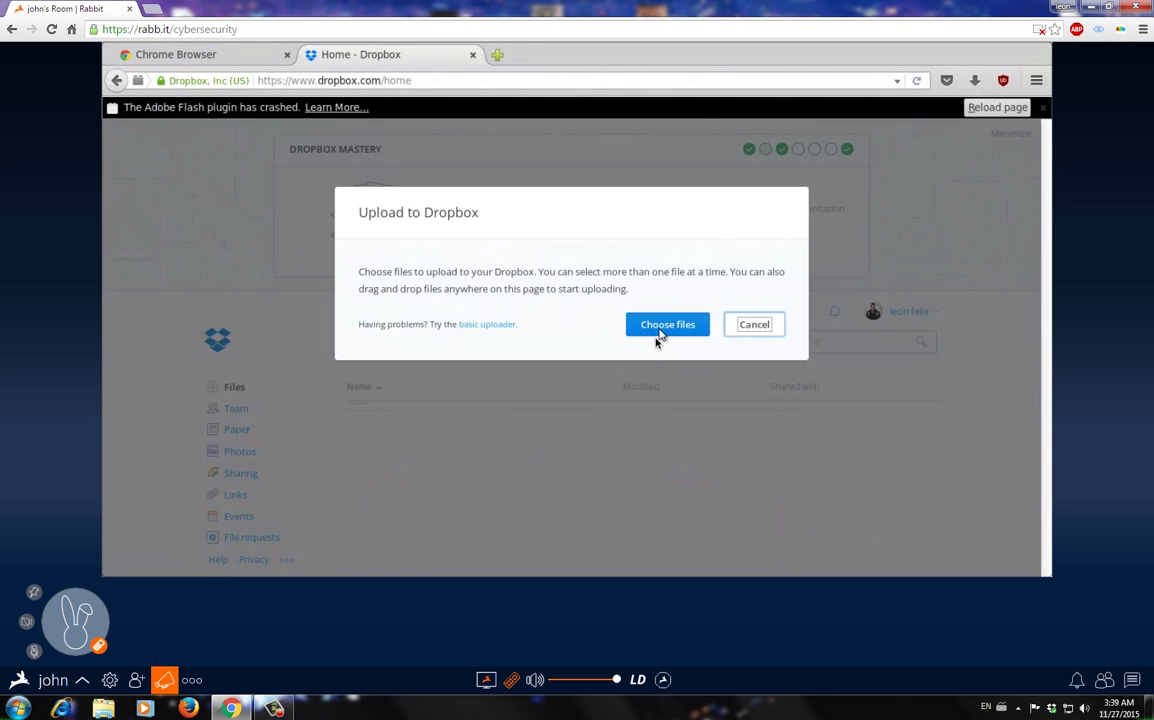
left_click(659, 333)
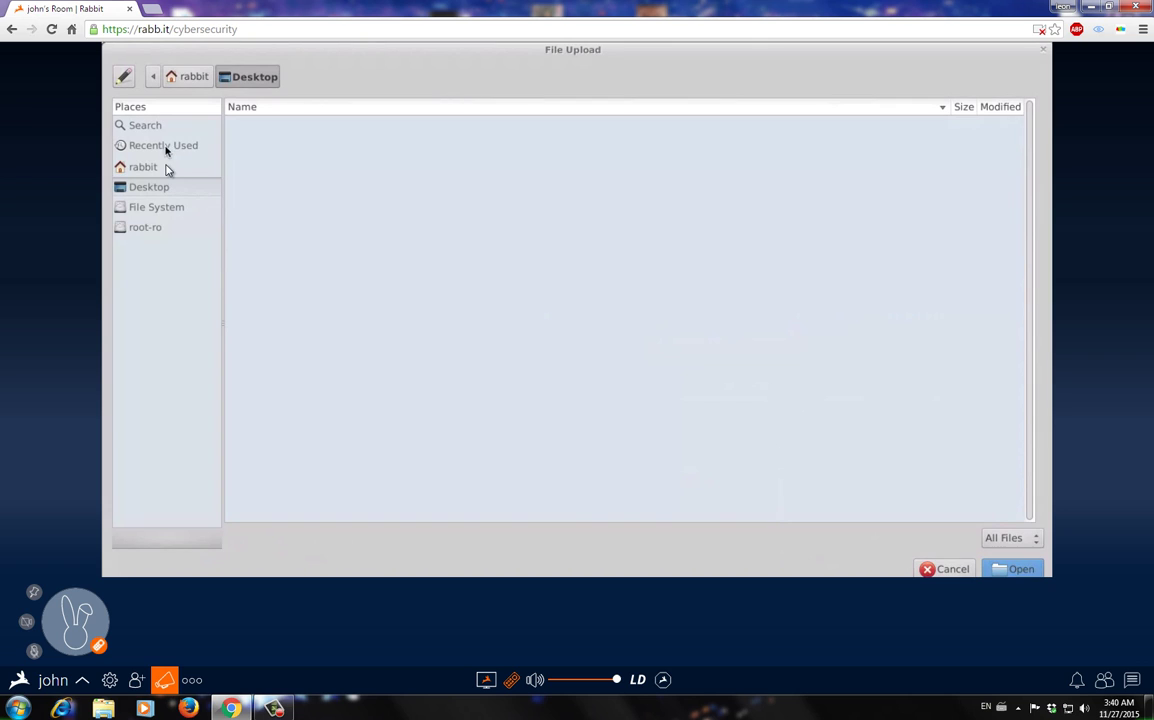
left_click(167, 167)
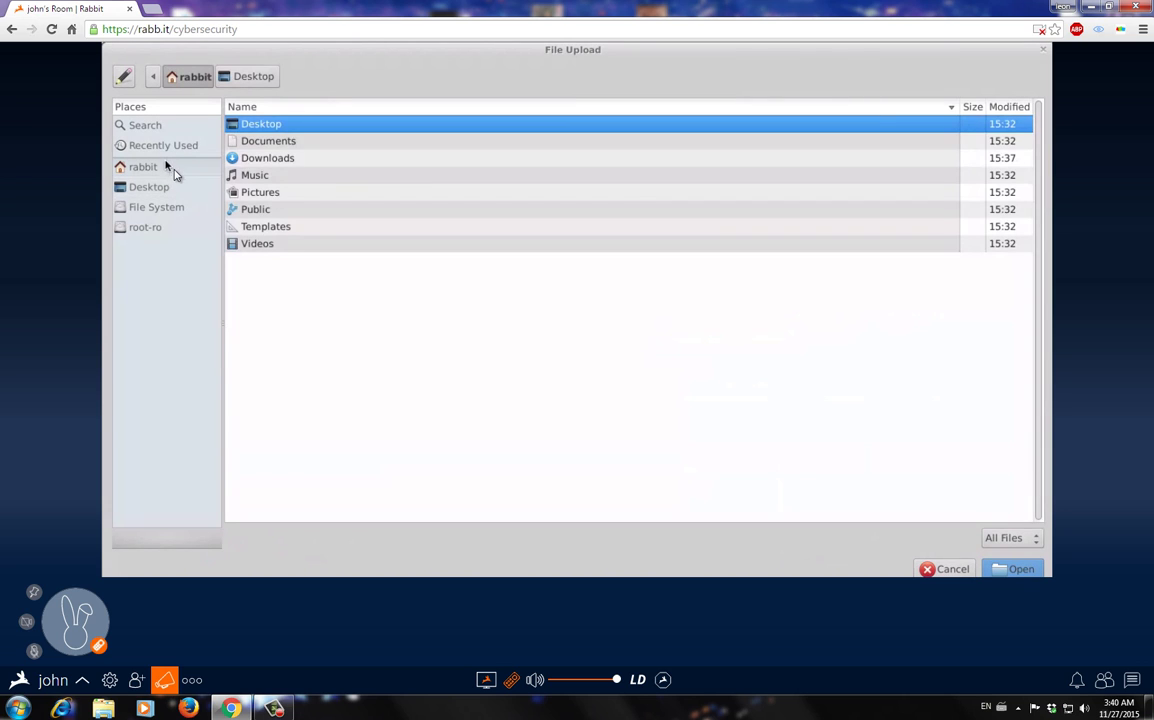
left_click(263, 157)
double_click(268, 159)
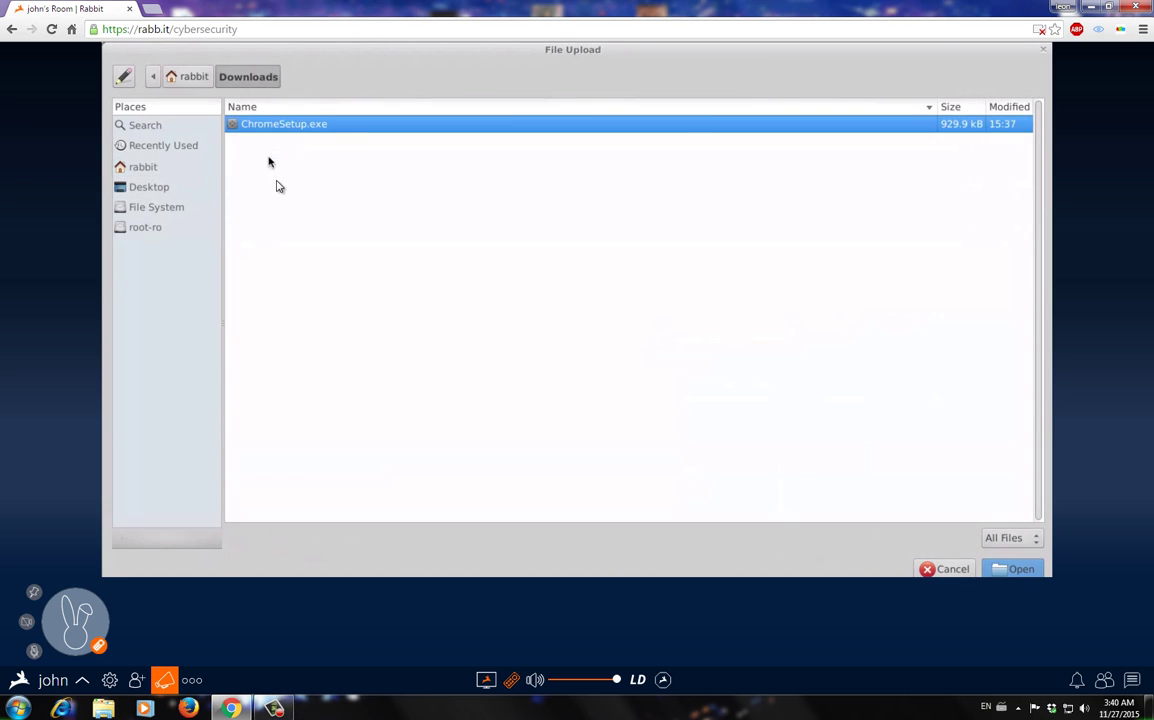
left_click(1000, 569)
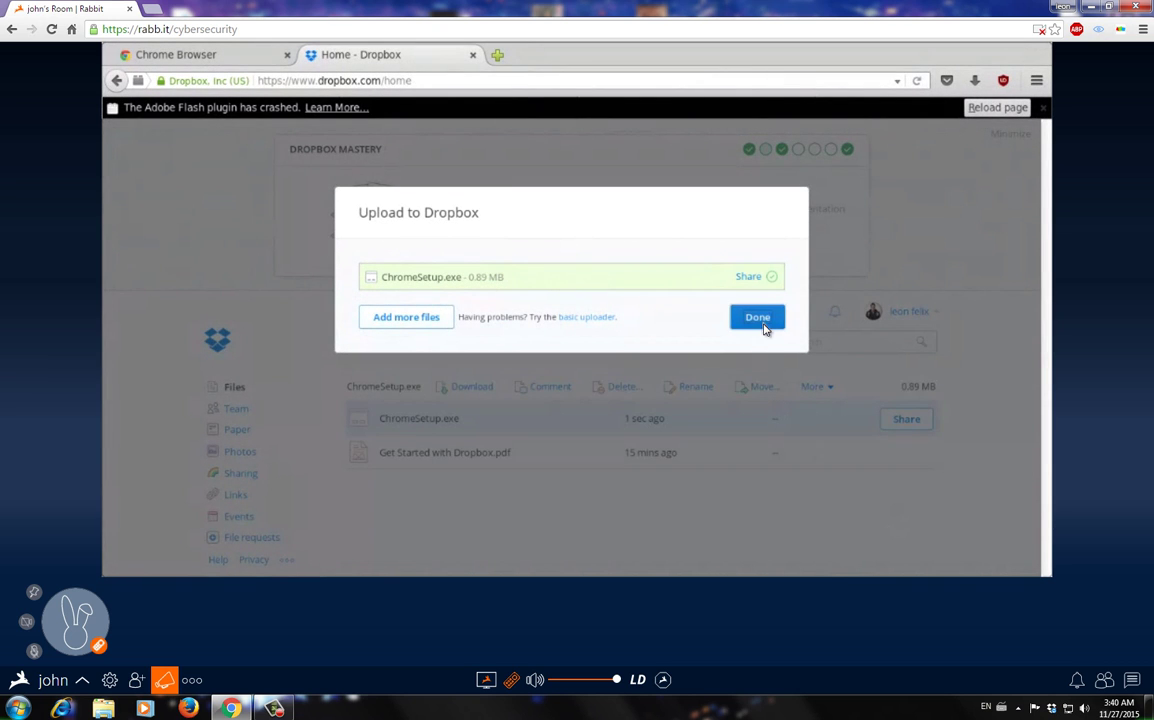
left_click(762, 326)
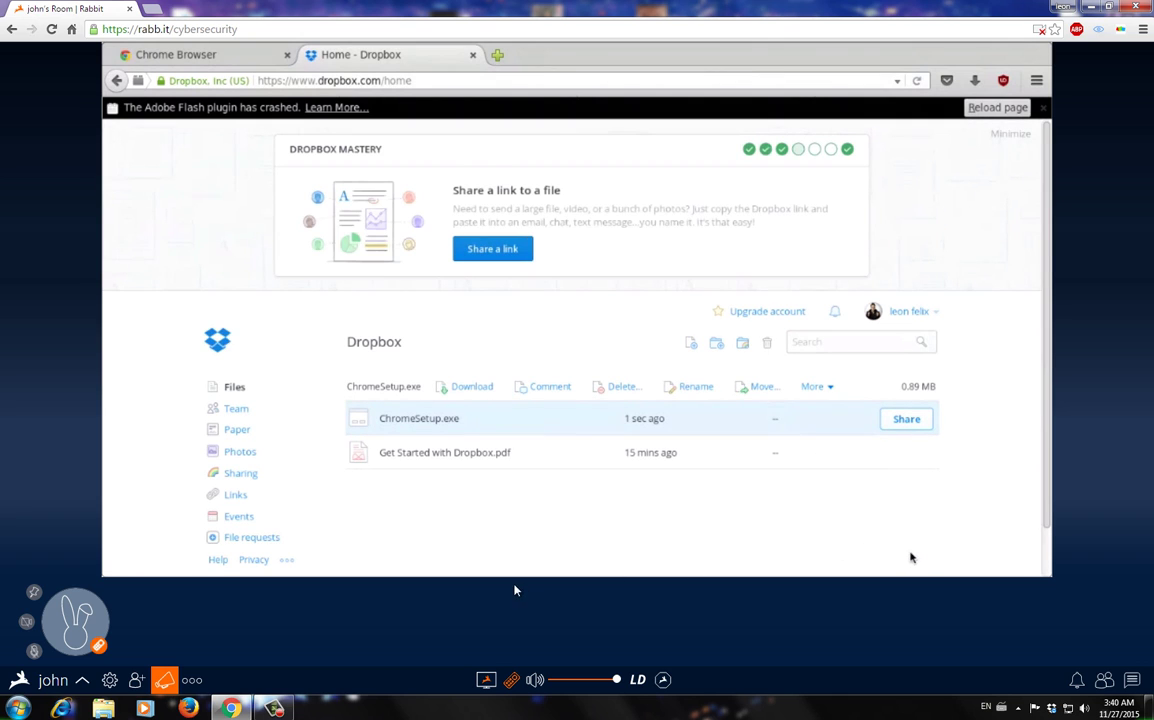
key("super")
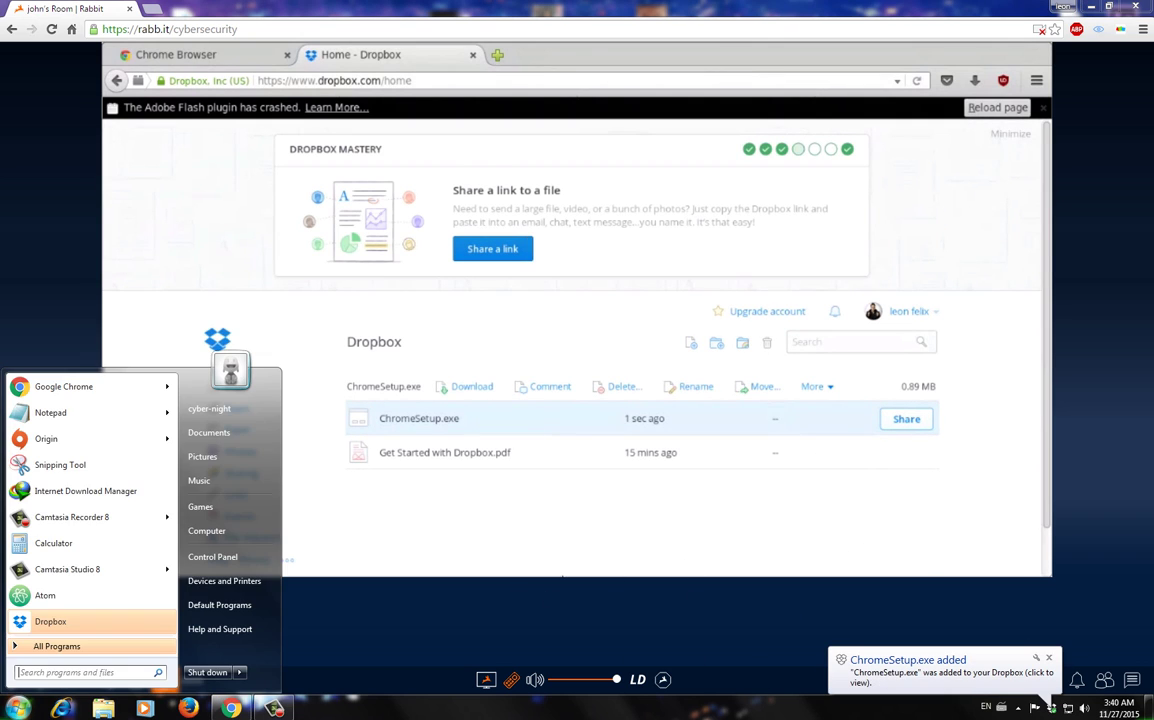
left_click(208, 432)
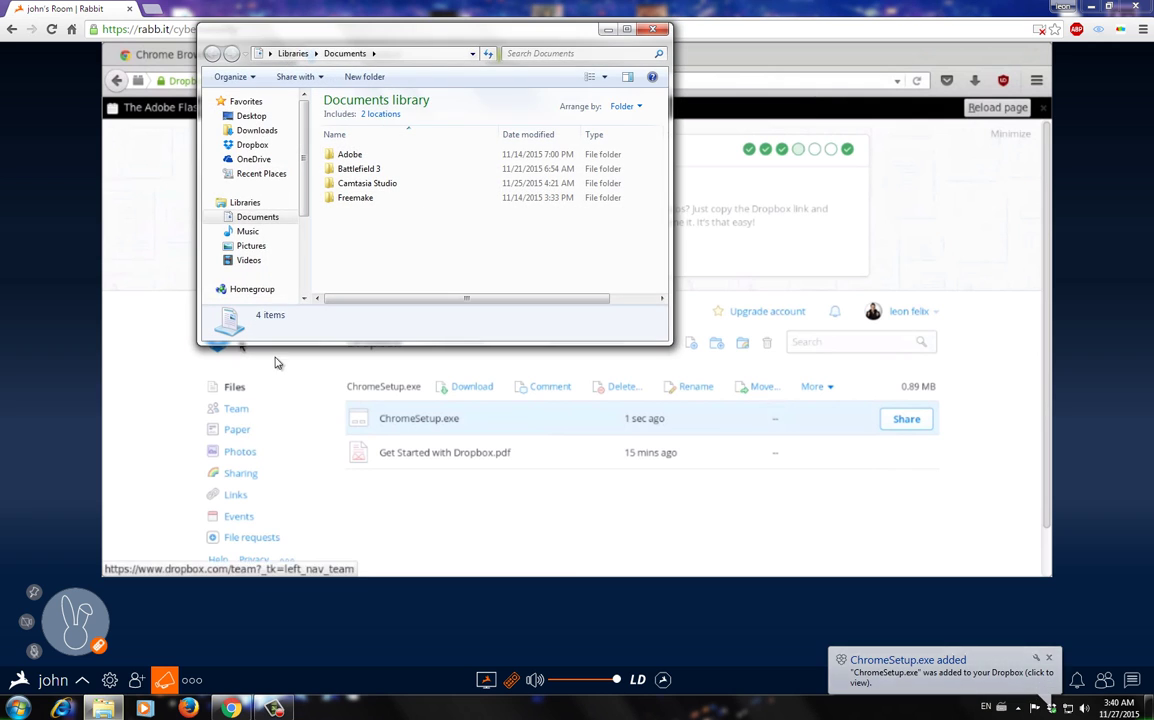
left_click(255, 146)
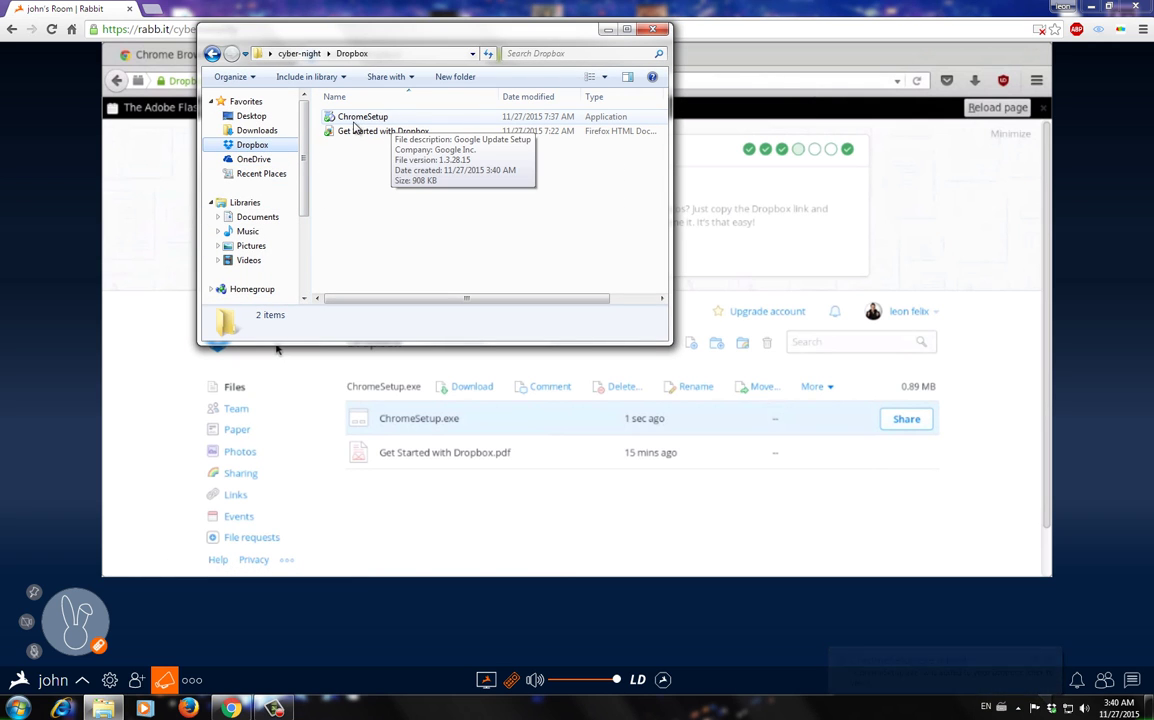
left_click(652, 29)
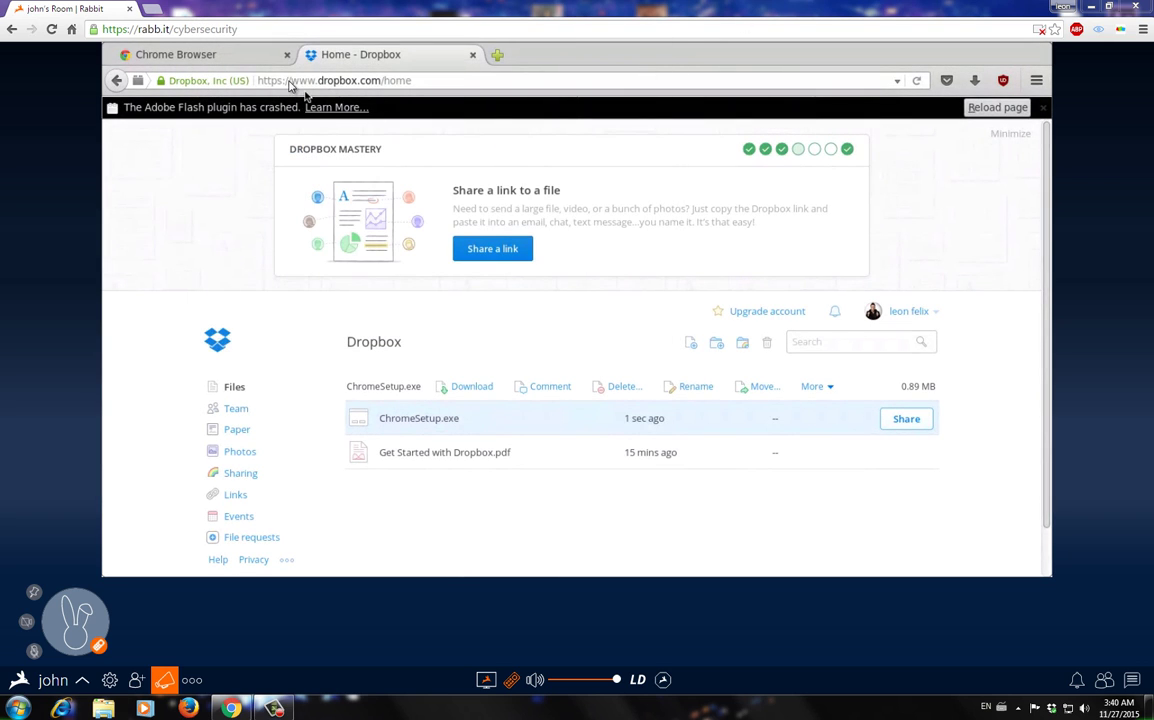
- In the Chrome tab, search 'getitonpc' and open the Get Into PC site
left_click(271, 56)
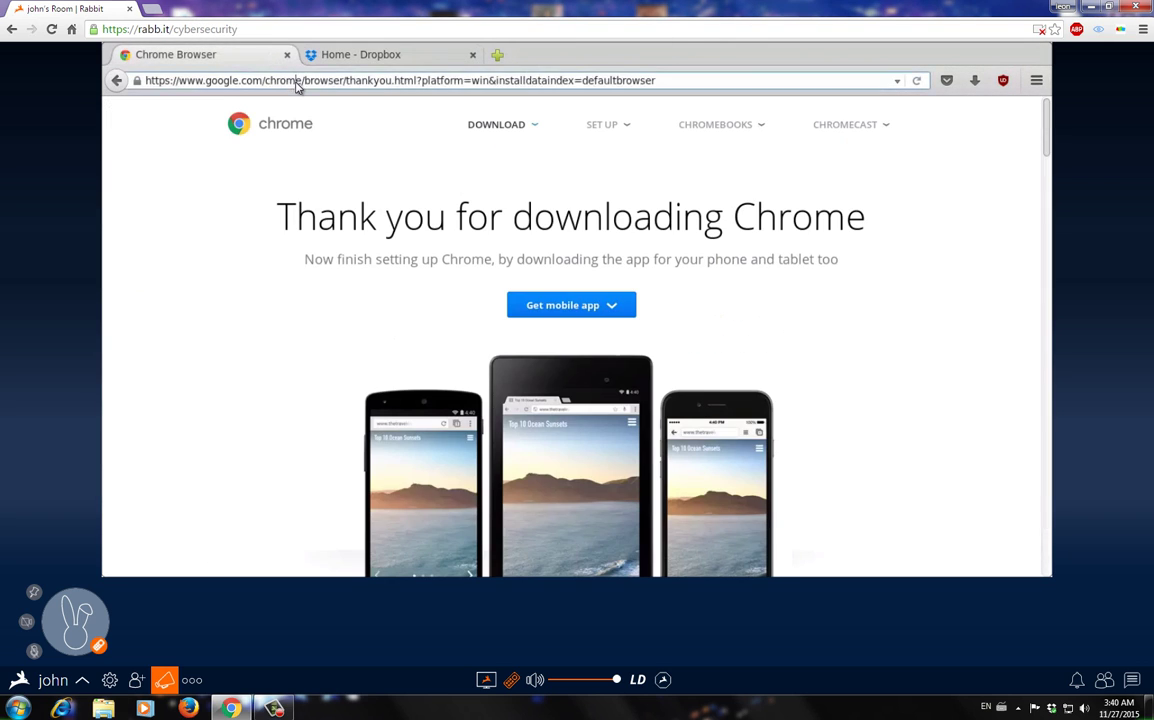
left_click(296, 86)
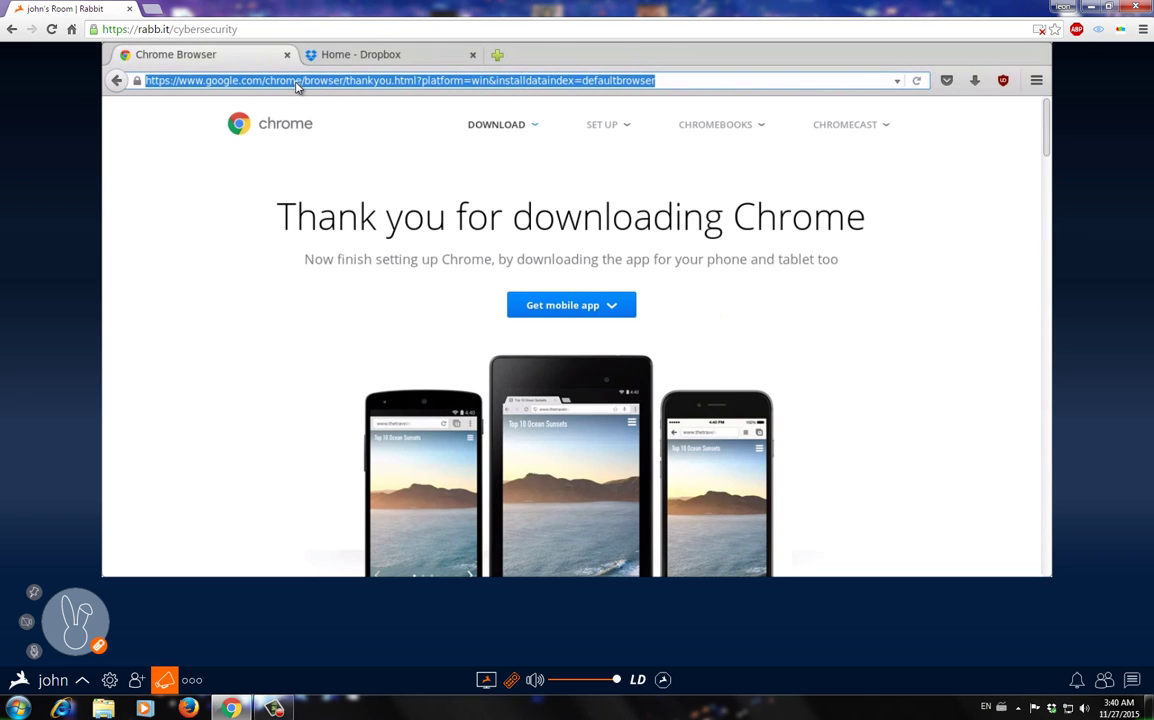
type("getit")
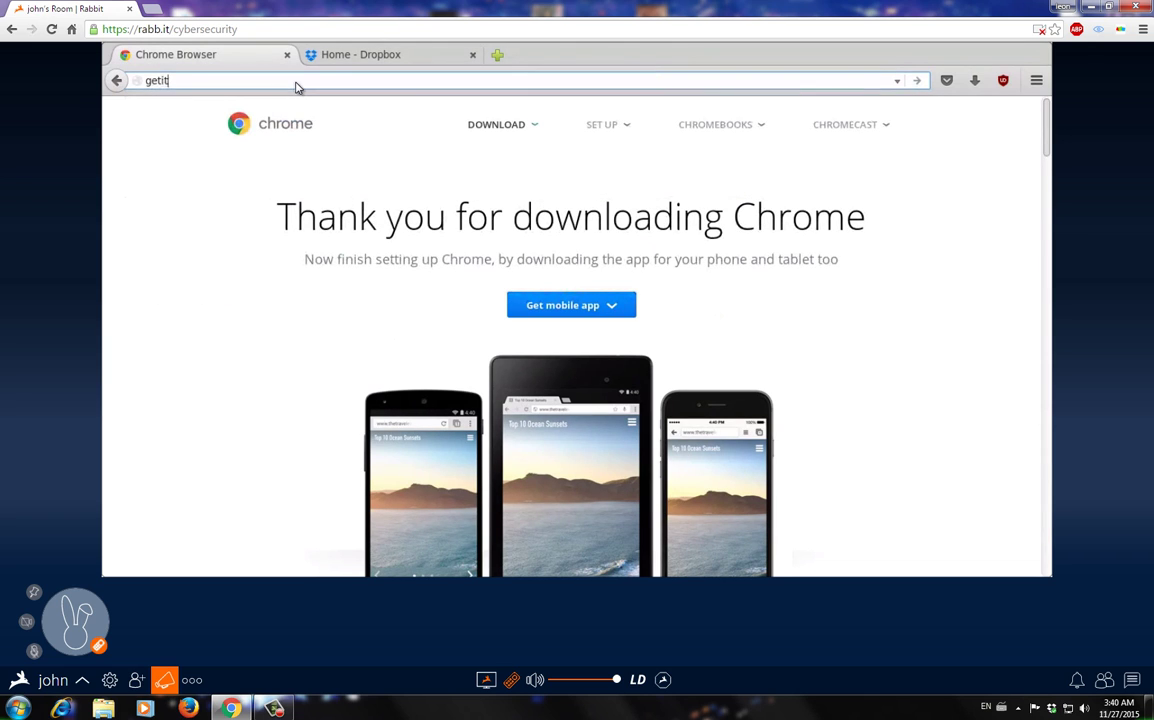
type("onpc")
key("Return")
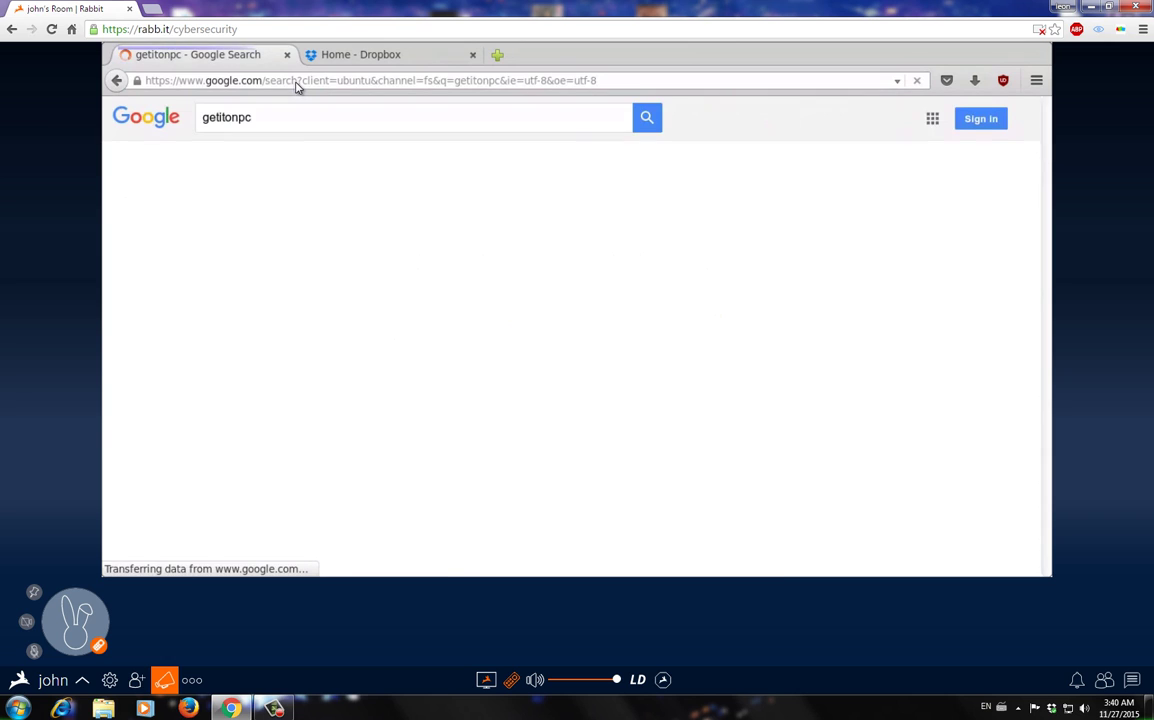
left_click(315, 287)
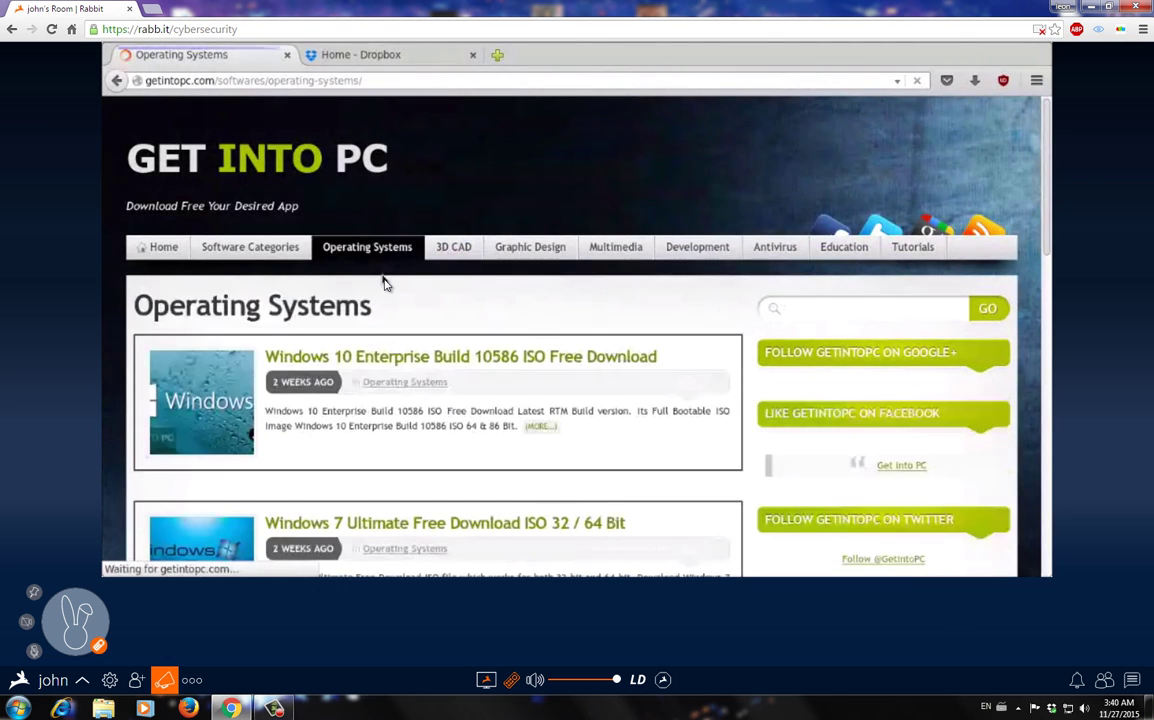
- Scroll the Windows 10 Enterprise Build 10586 ISO page down to its 32 Bit and 64 Bit download buttons
scroll(386, 281, "down", 2)
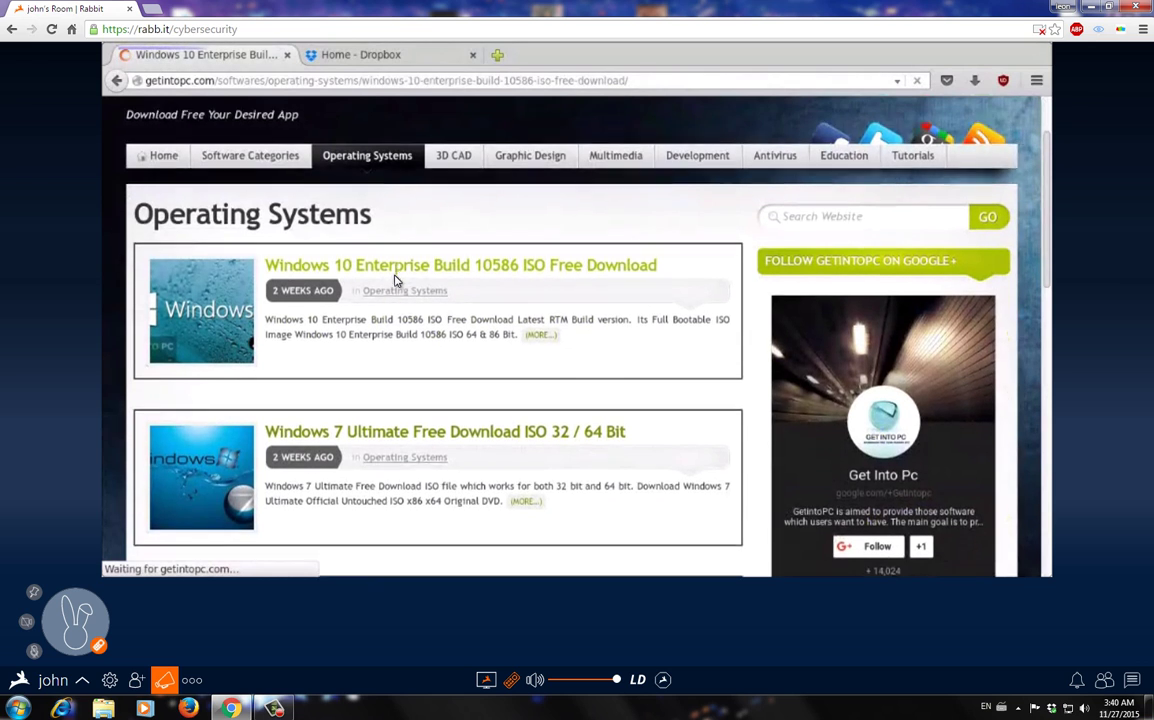
scroll(396, 281, "down", 3)
scroll(396, 281, "down", 6)
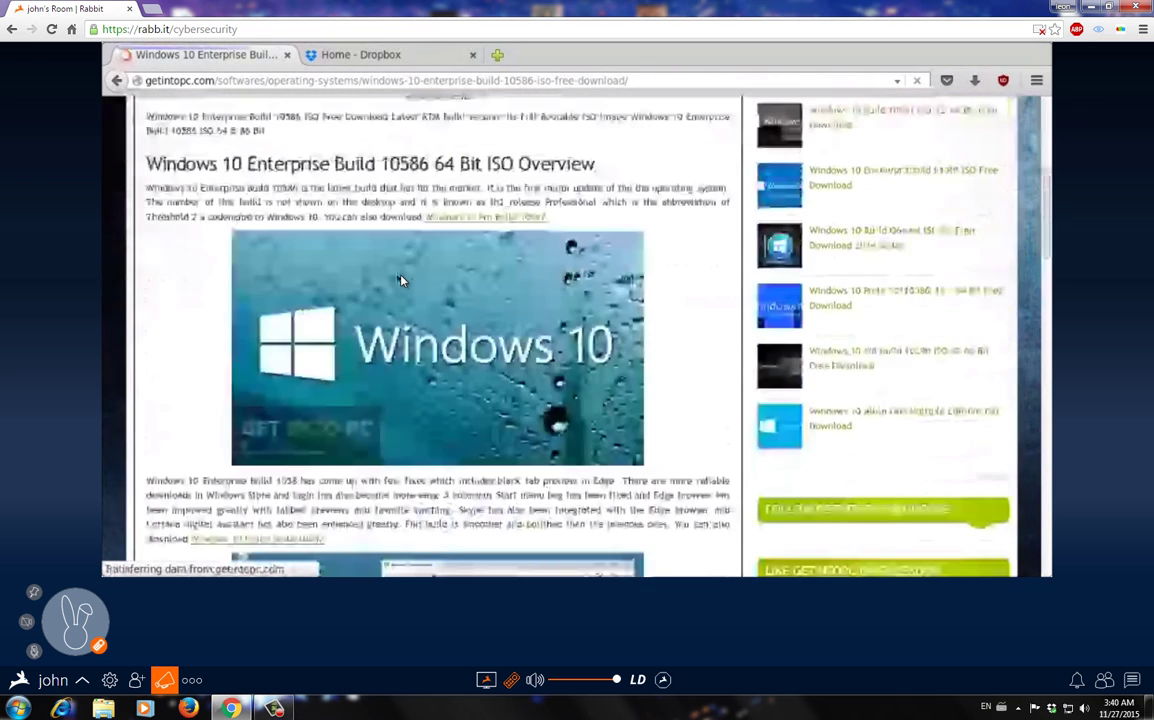
scroll(400, 281, "down", 4)
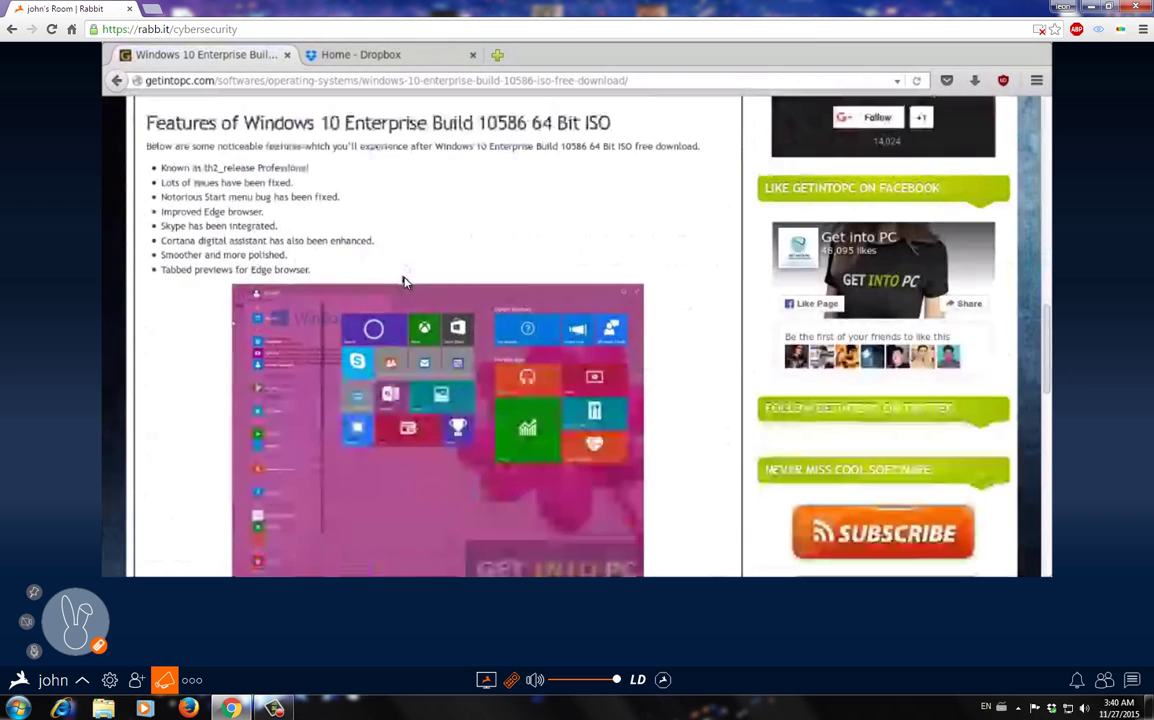
scroll(400, 281, "down", 5)
scroll(410, 287, "down", 4)
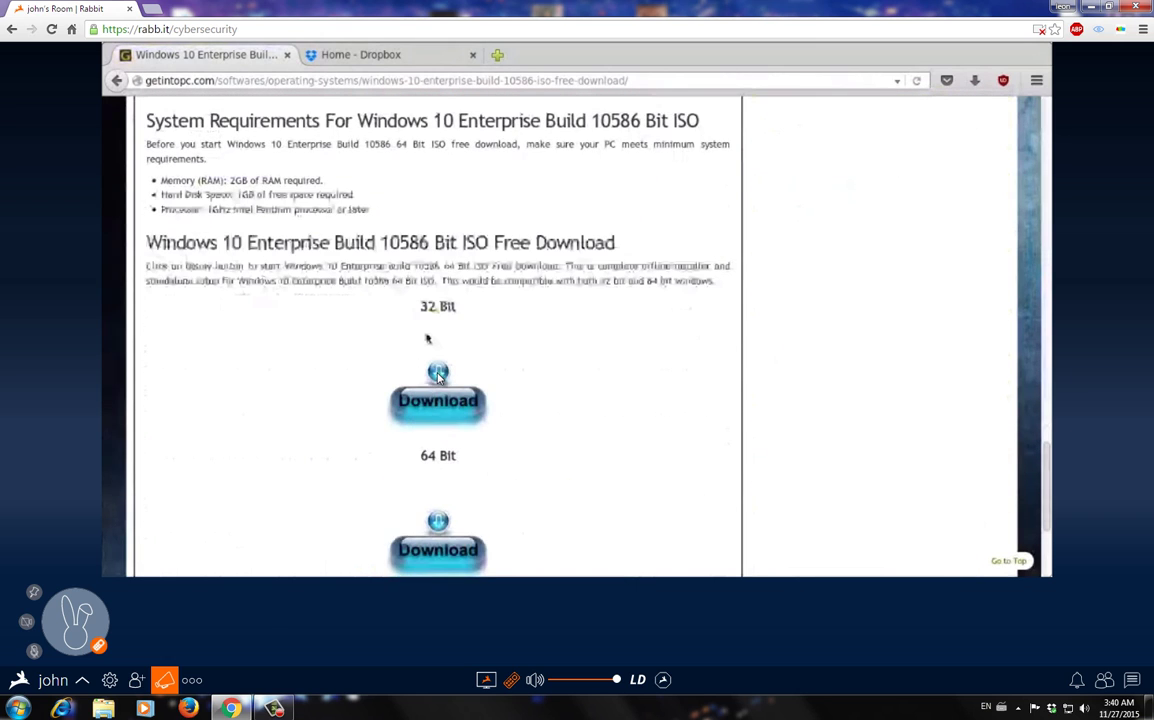
- Save the 2.8 GB 64 Bit Windows 10 Enterprise ISO and view it in the full Downloads library
left_click(435, 414)
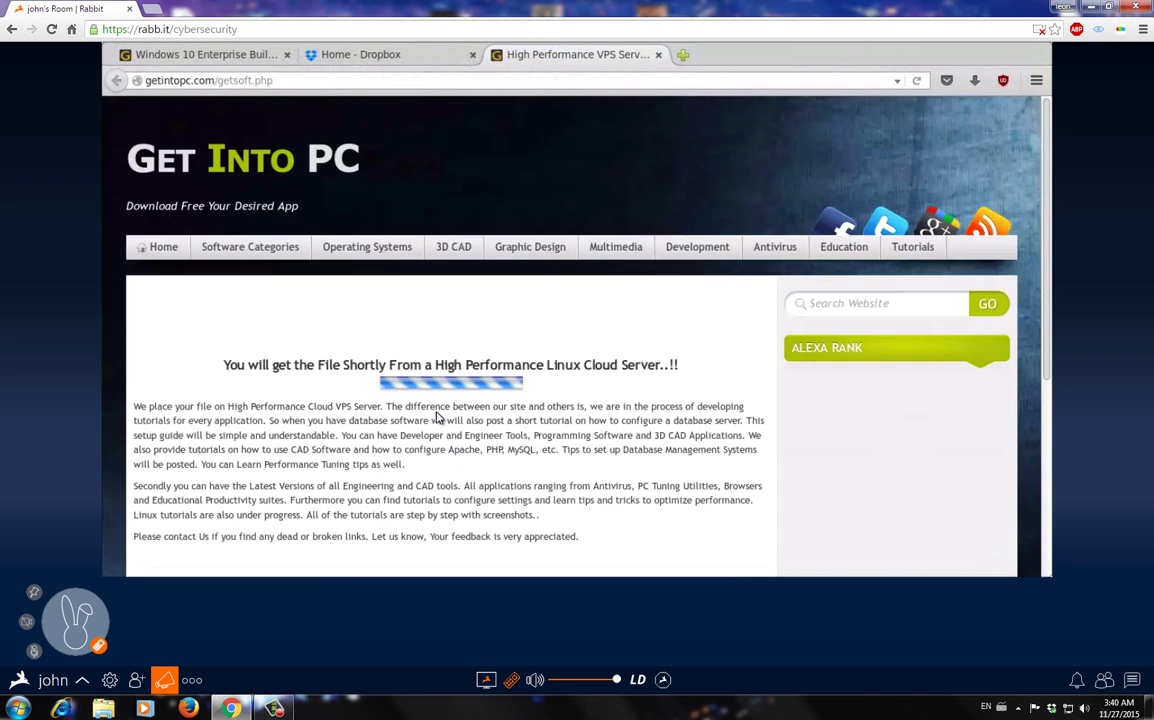
scroll(435, 418, "down", 2)
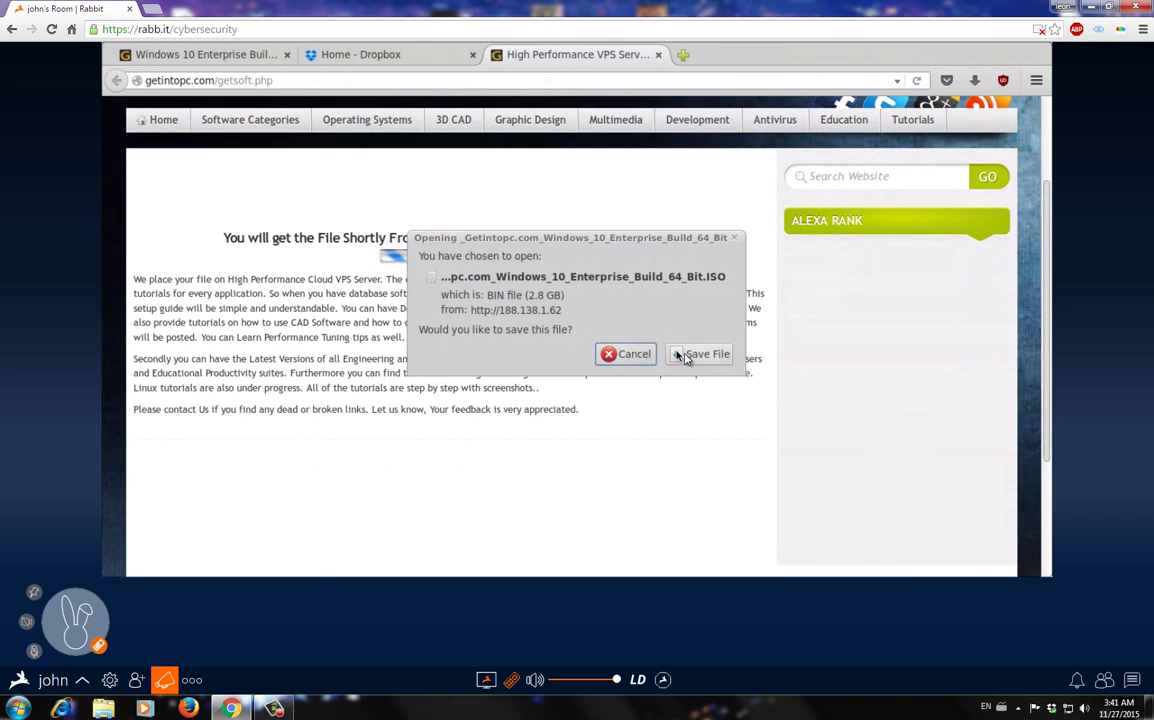
left_click(688, 355)
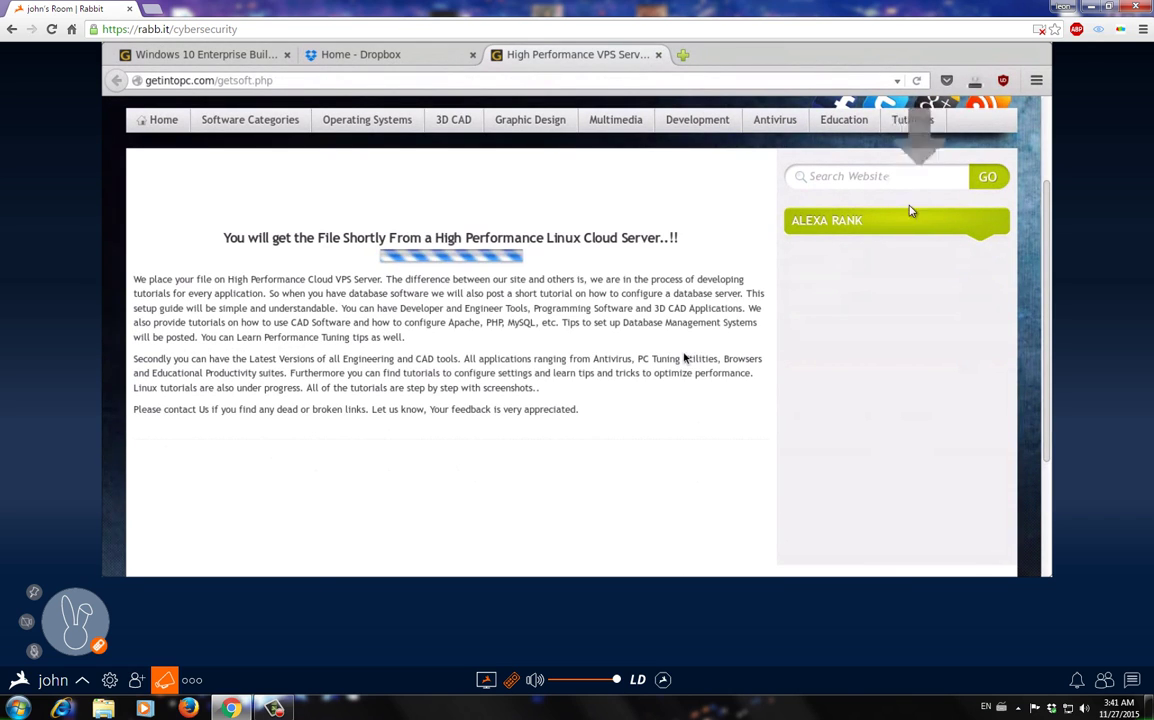
left_click(979, 82)
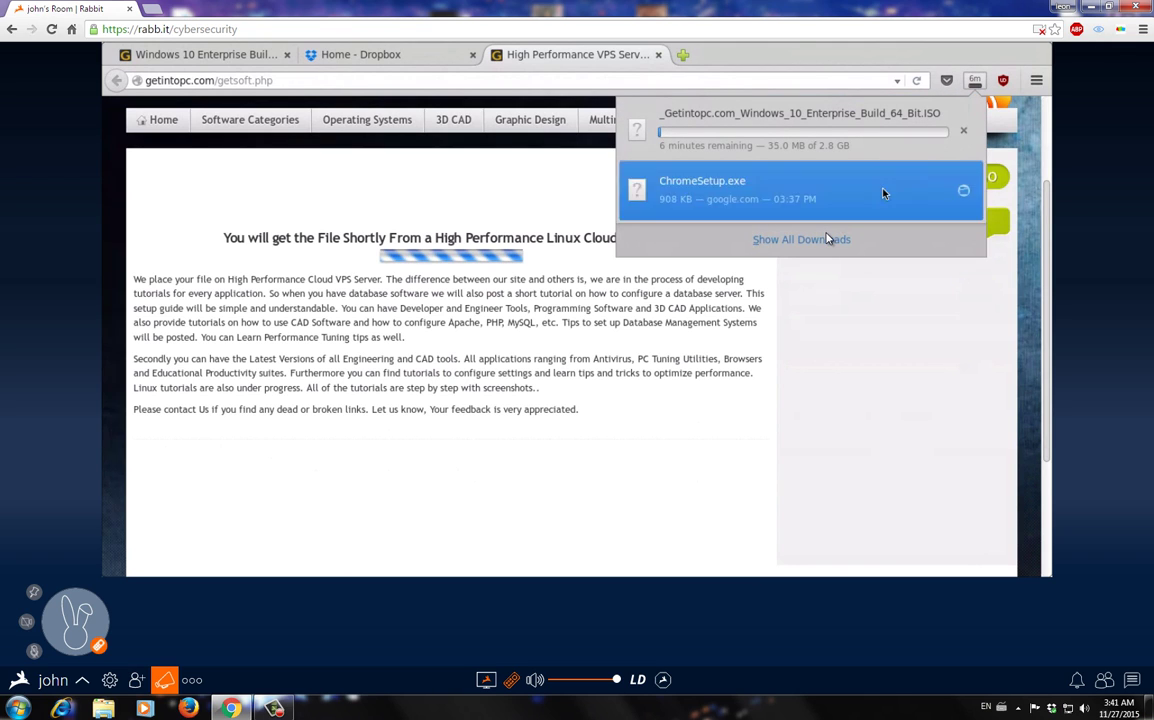
left_click(757, 239)
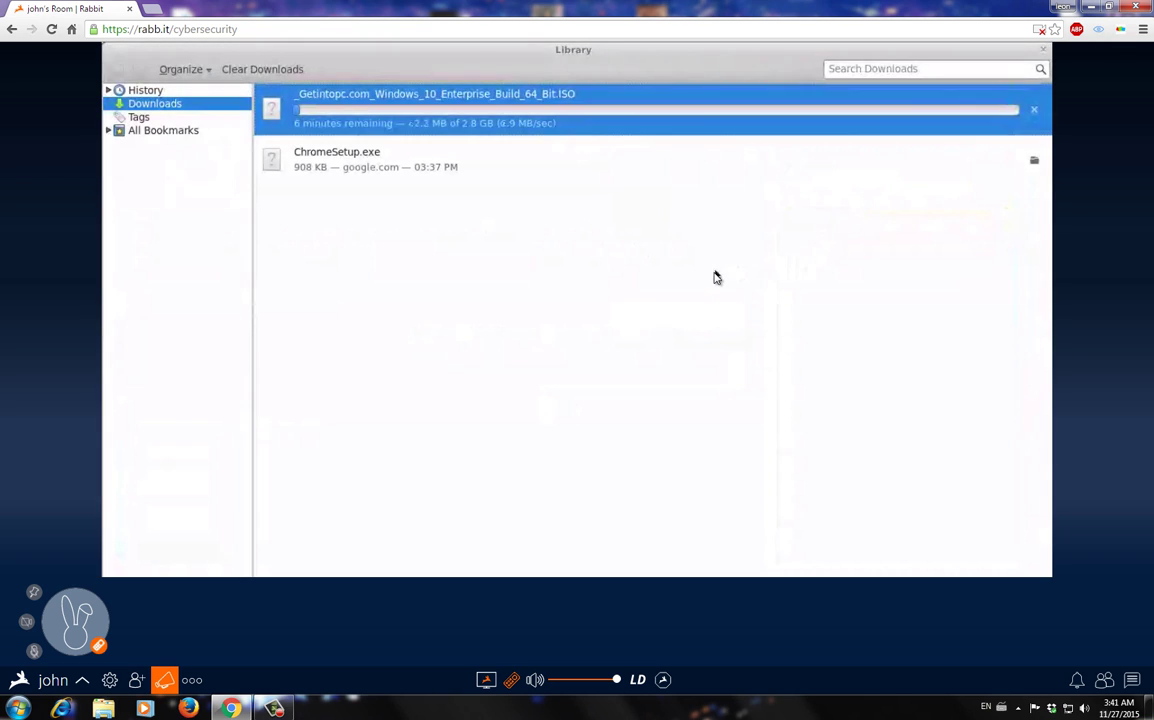